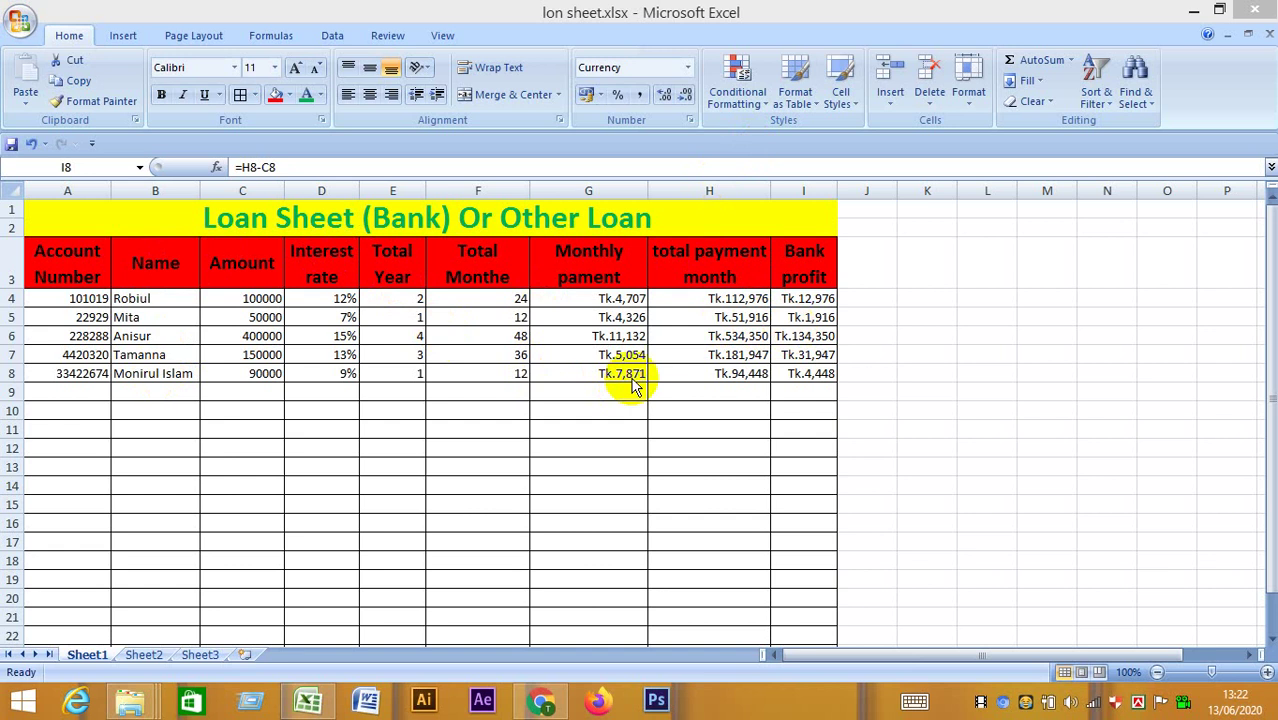
Compare the empty Sheet2 with the loan table on Sheet1.
left_click(308, 700)
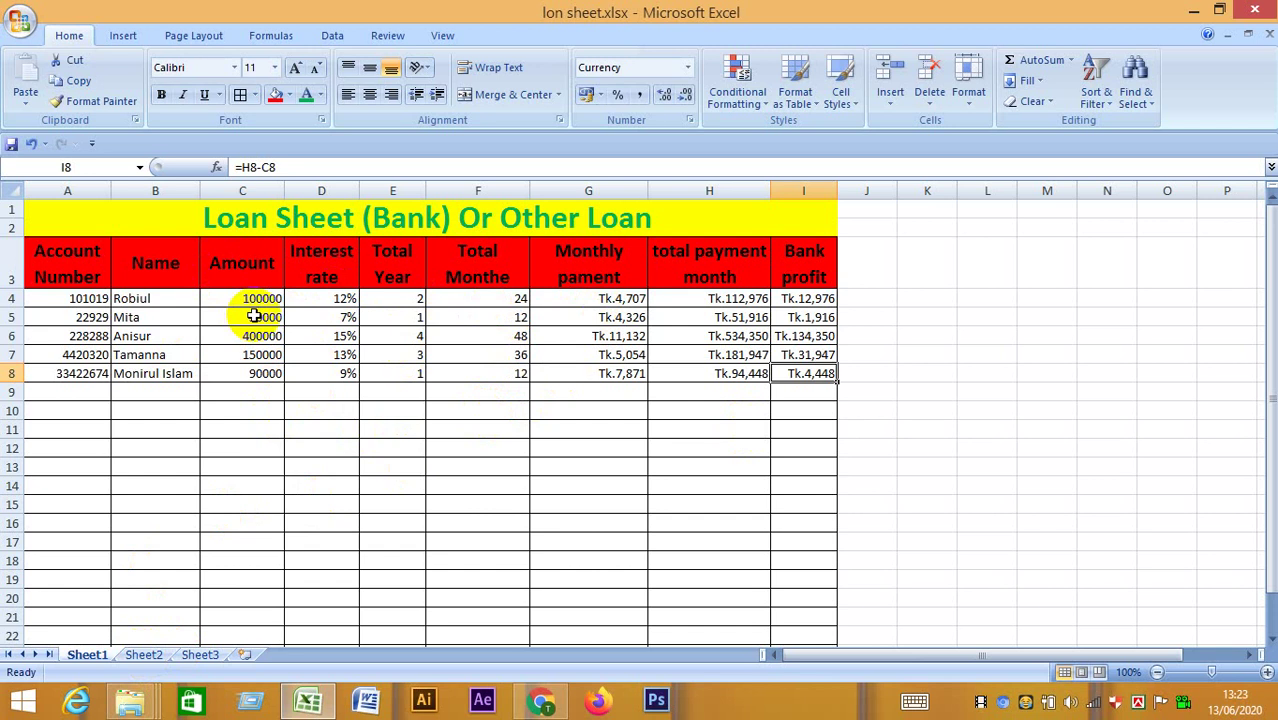
left_click(147, 656)
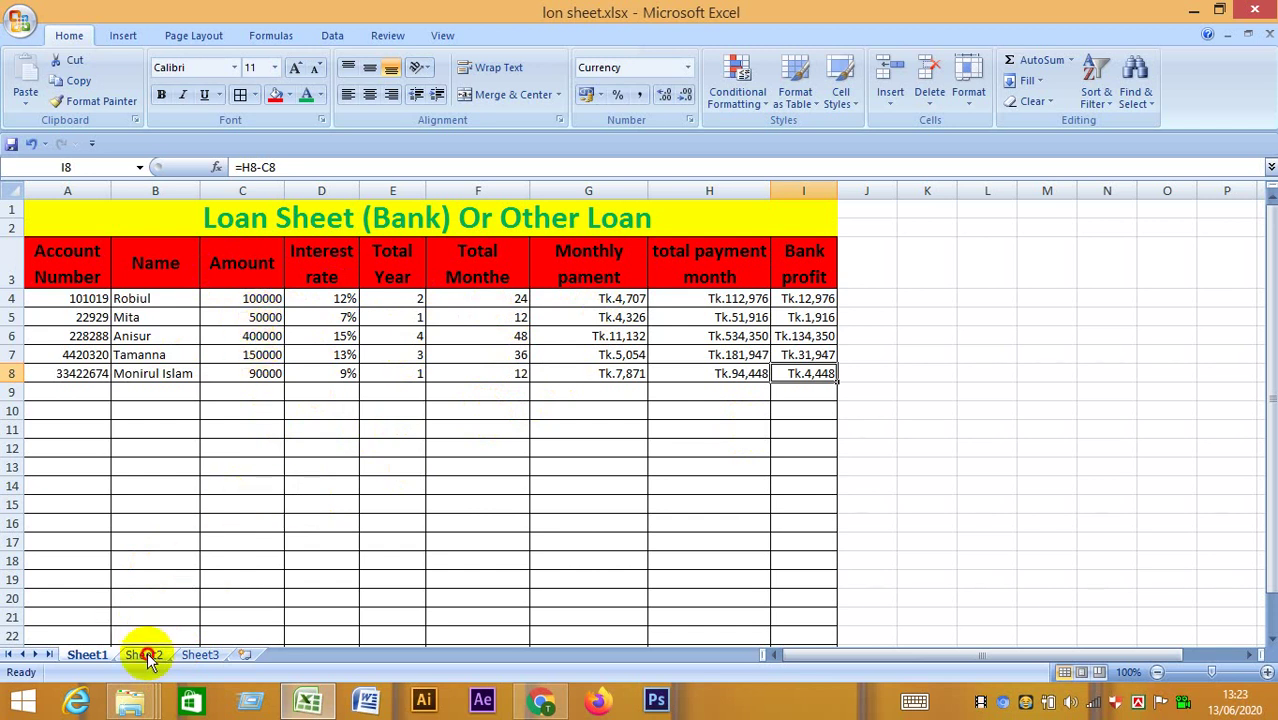
left_click(87, 654)
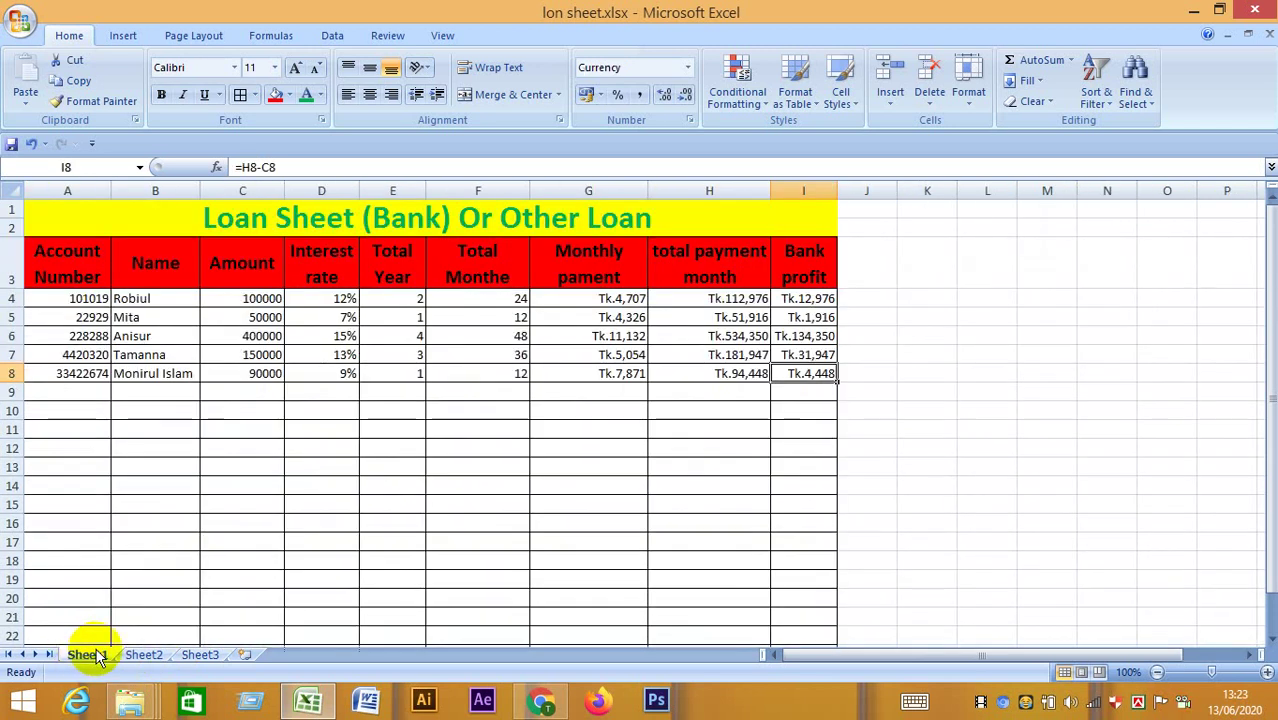
left_click(143, 656)
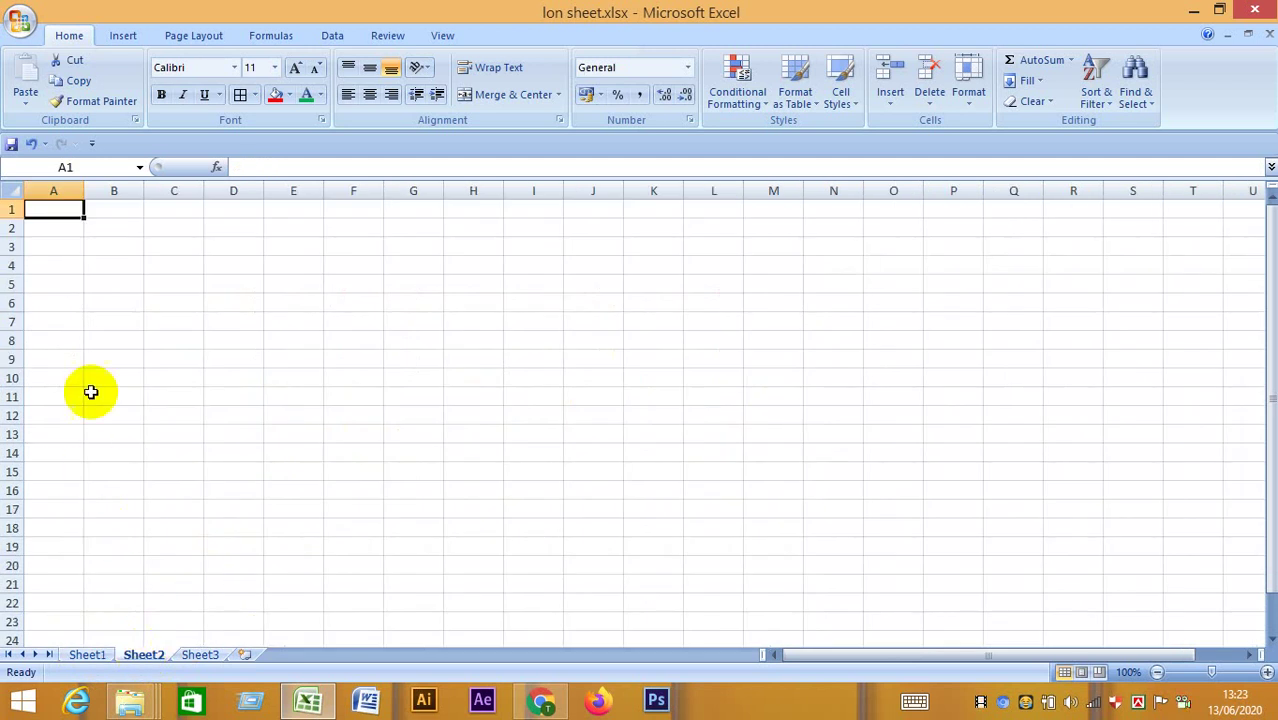
left_click(80, 656)
Copy the loan table A1:I20 from Sheet1 and paste it at A1 on Sheet2.
mouse_move(57, 214)
left_mouse_down()
mouse_move(425, 552)
mouse_move(435, 598)
left_mouse_up()
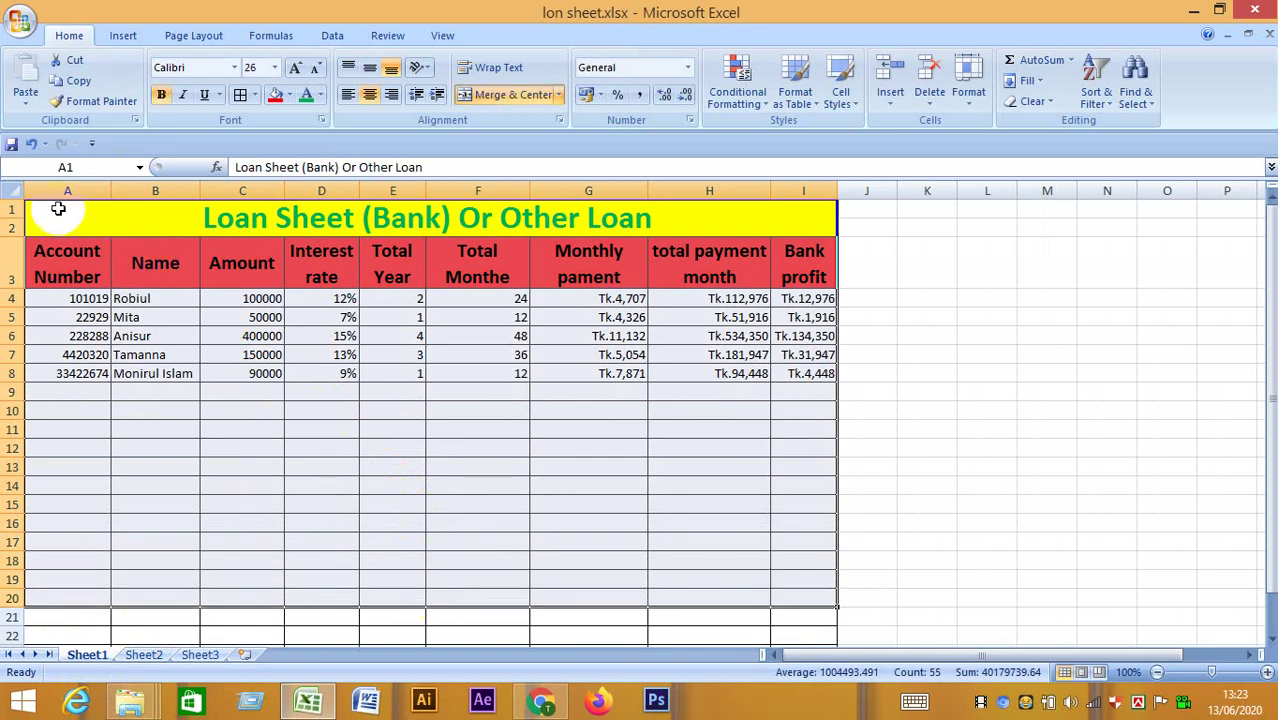
right_click(130, 274)
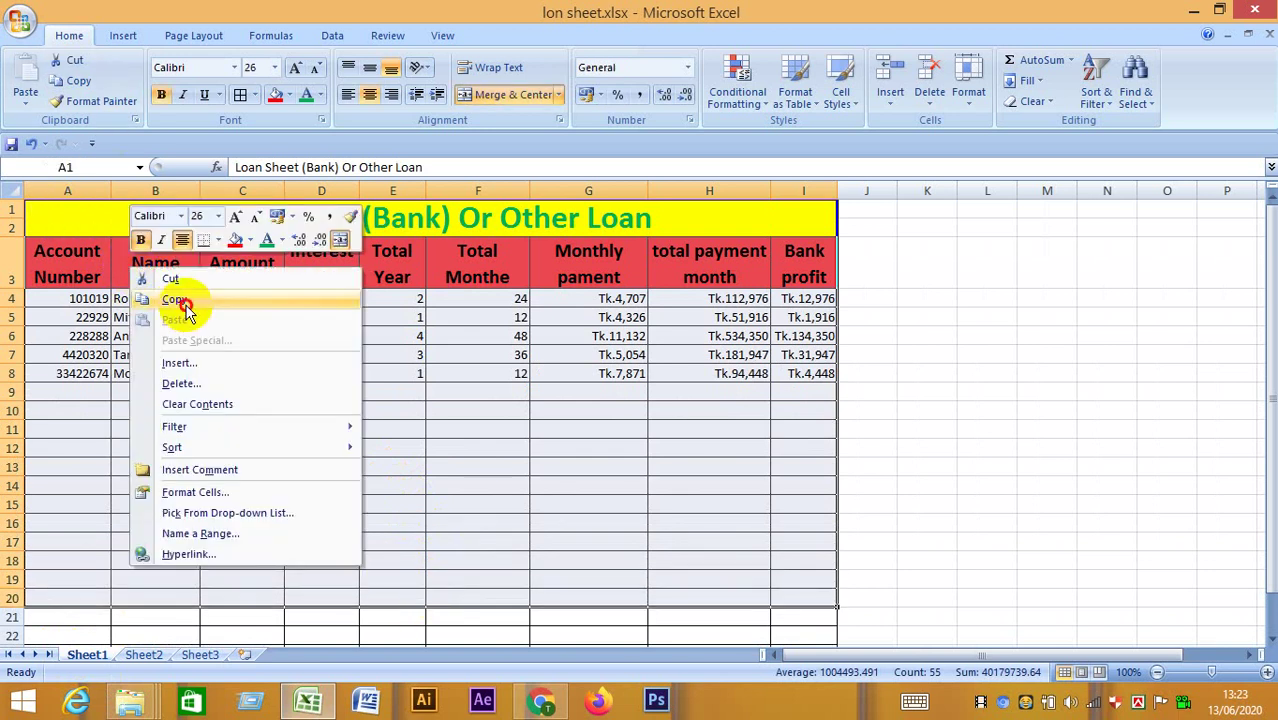
left_click(180, 298)
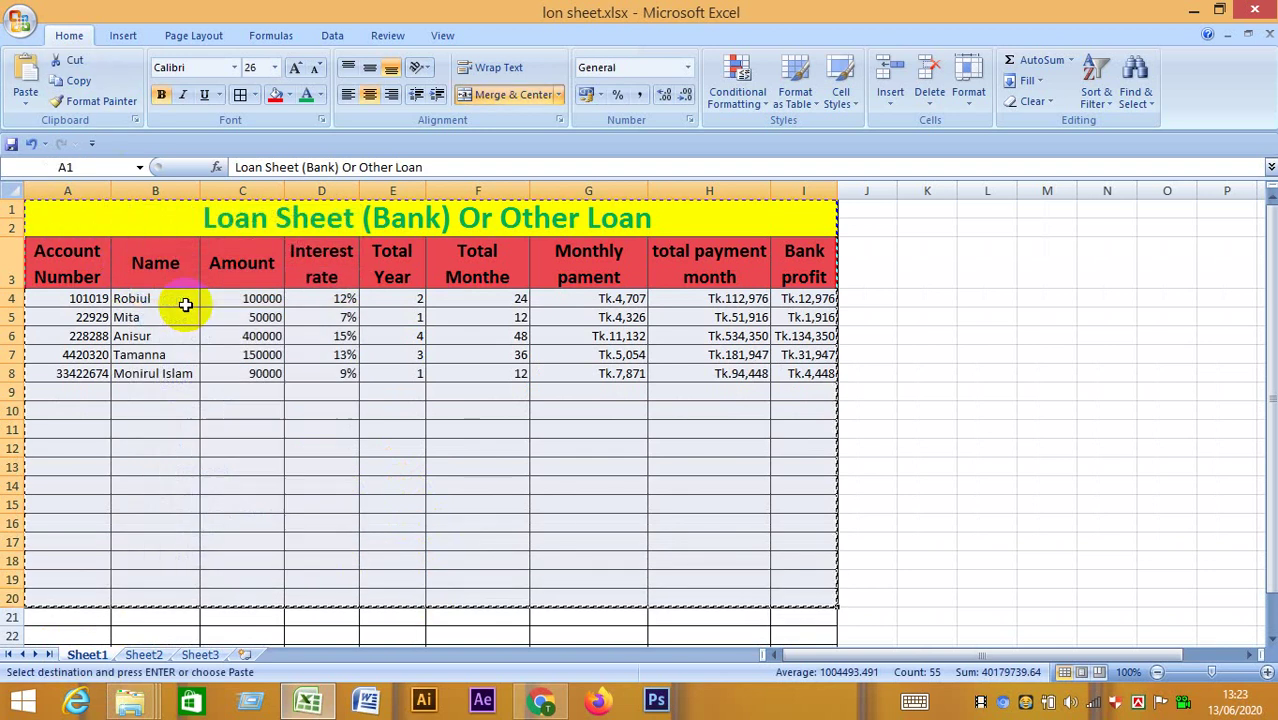
left_click(136, 654)
right_click(68, 209)
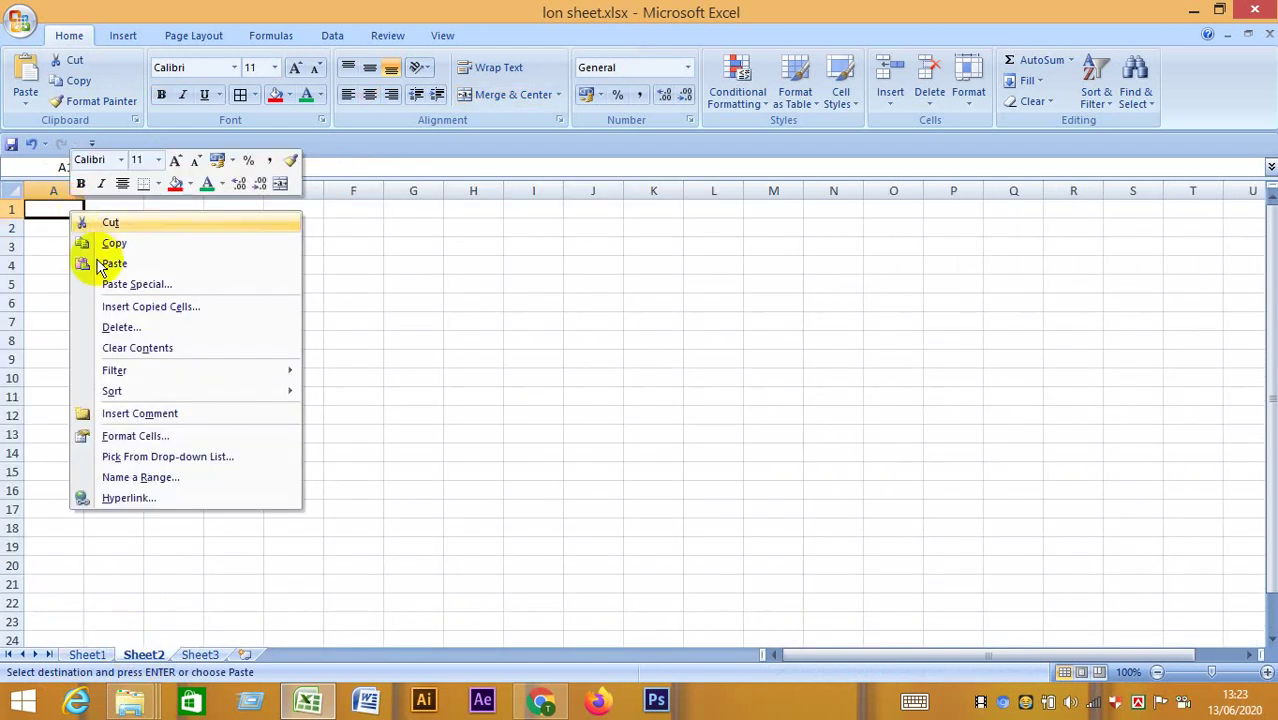
left_click(111, 261)
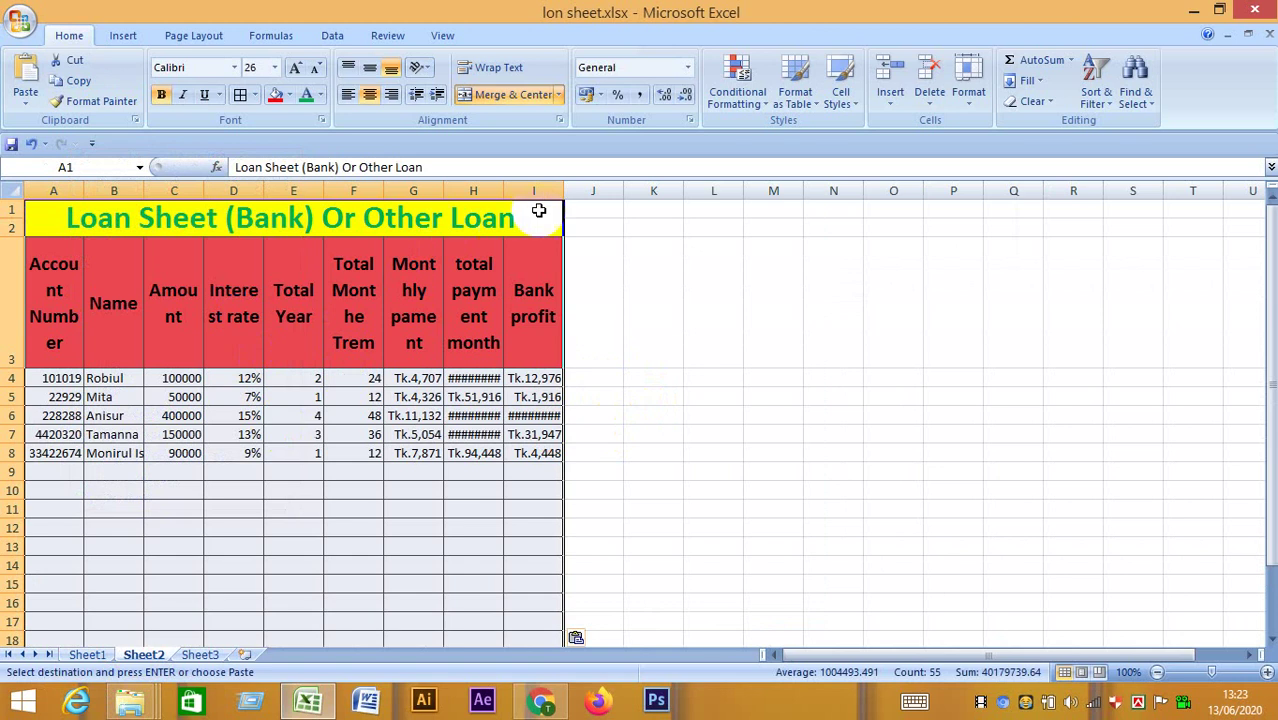
Widen columns I back through A so Bank profit, Interest rate and Account Number fit, then shorten row 3.
left_click(669, 273)
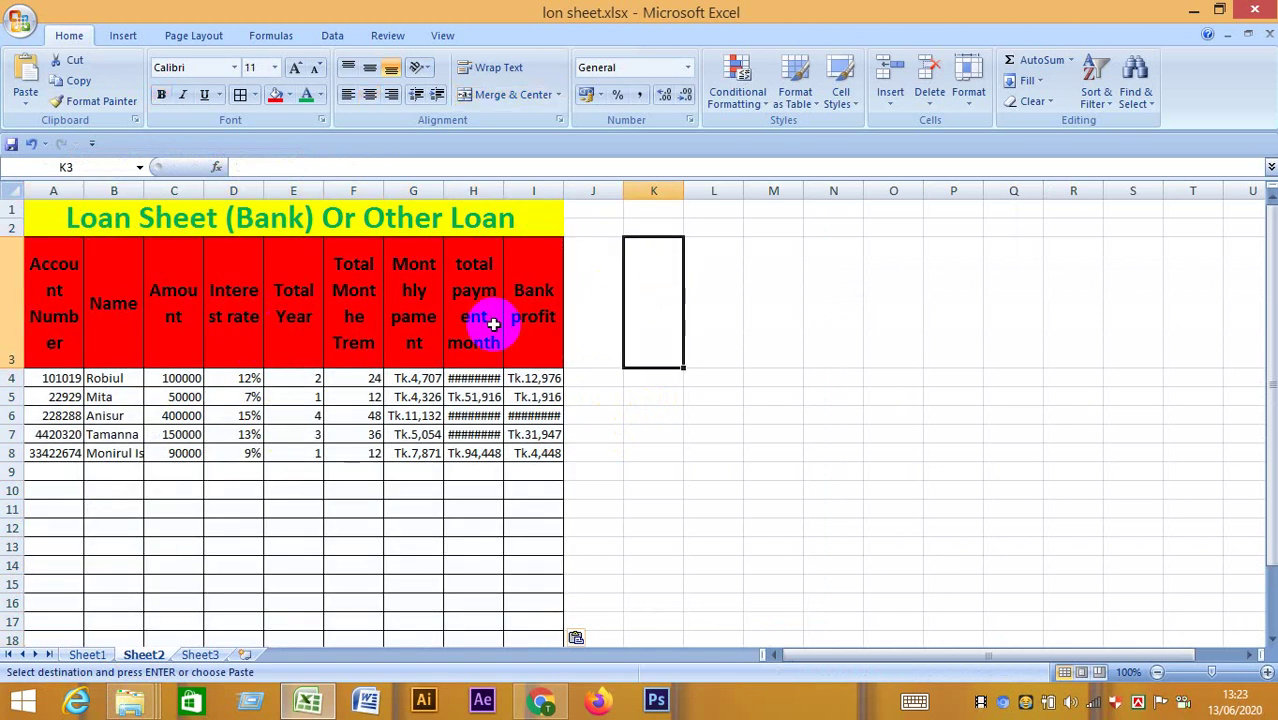
mouse_move(564, 188)
left_mouse_down()
mouse_move(665, 190)
mouse_move(645, 190)
left_mouse_up()
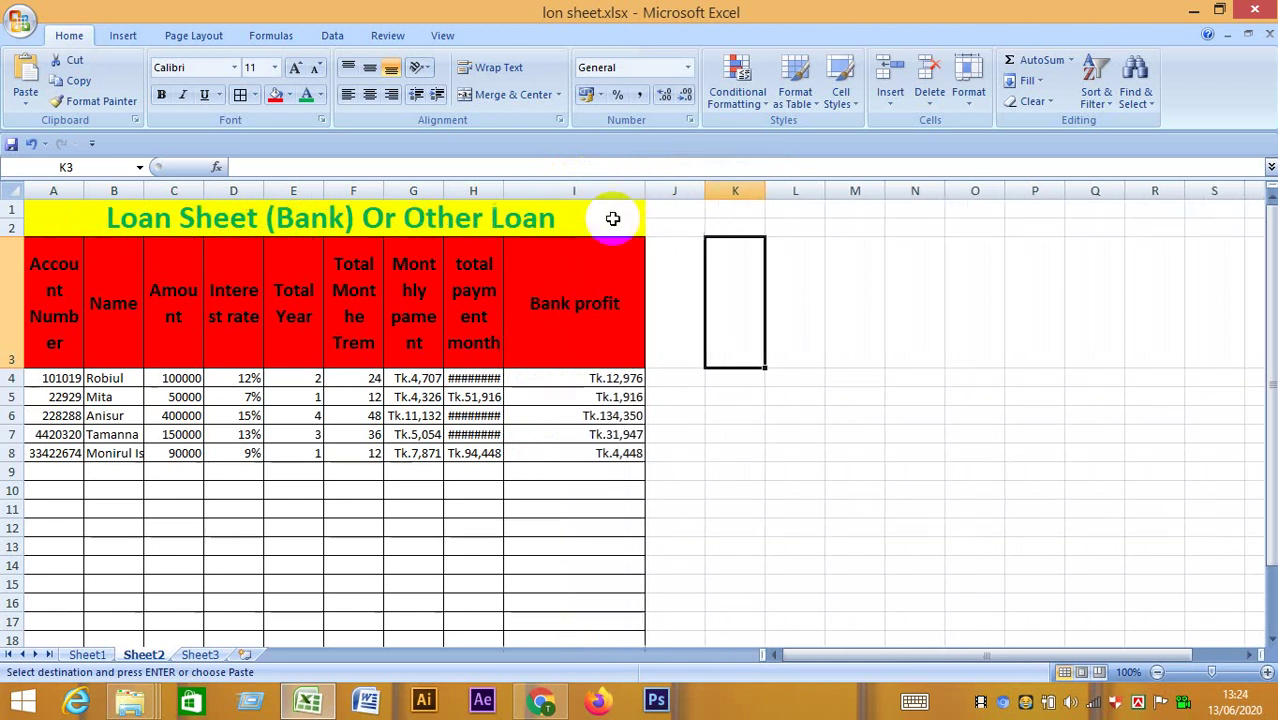
left_click_drag(504, 189, 550, 189)
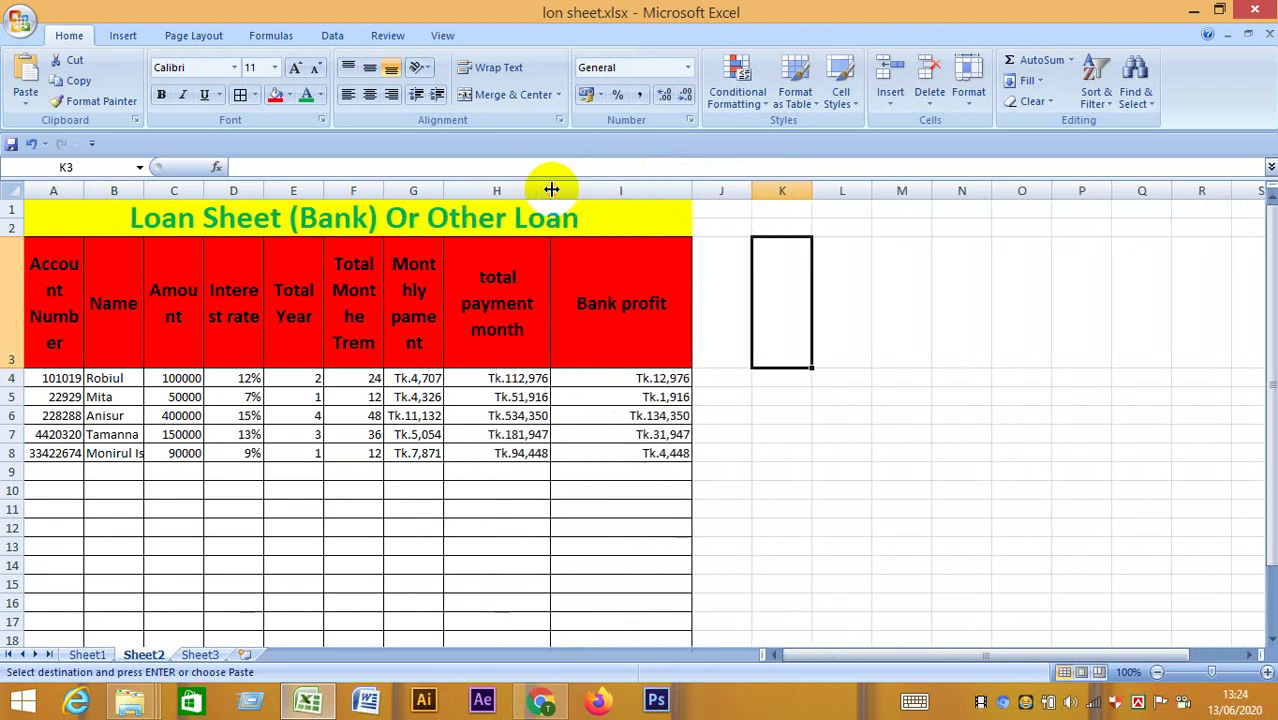
left_click_drag(443, 189, 483, 189)
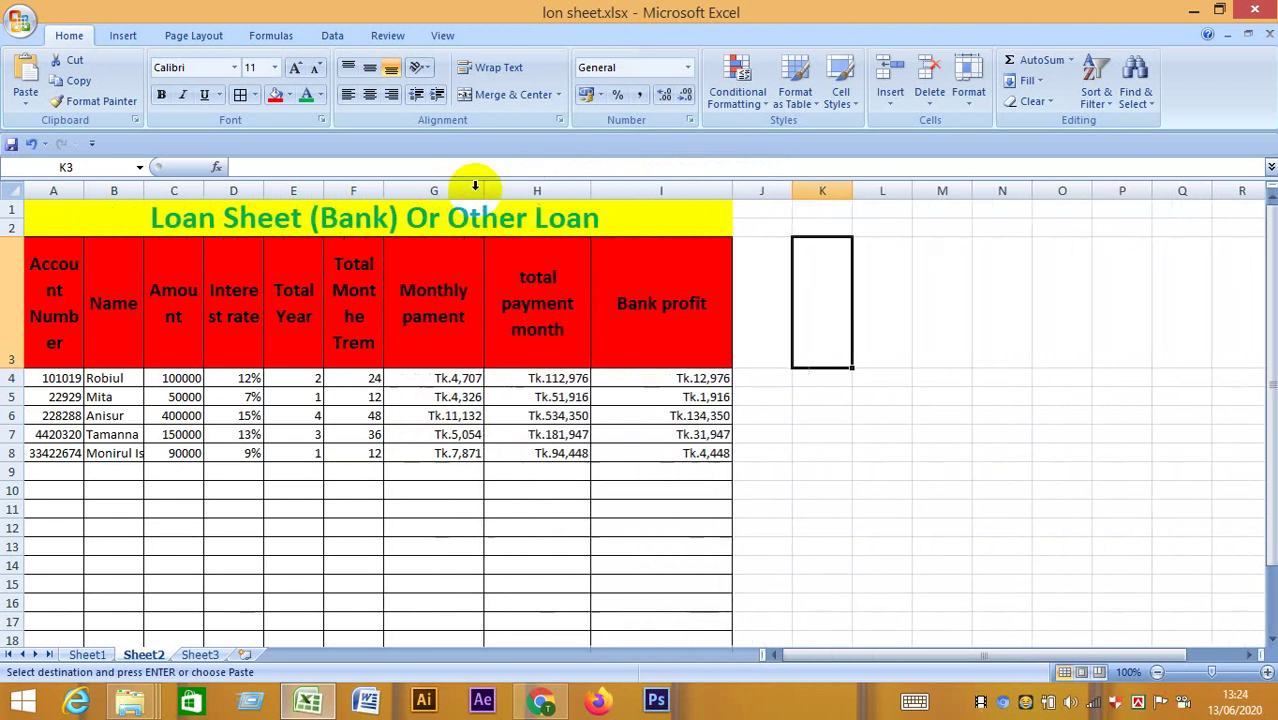
left_click_drag(385, 188, 421, 188)
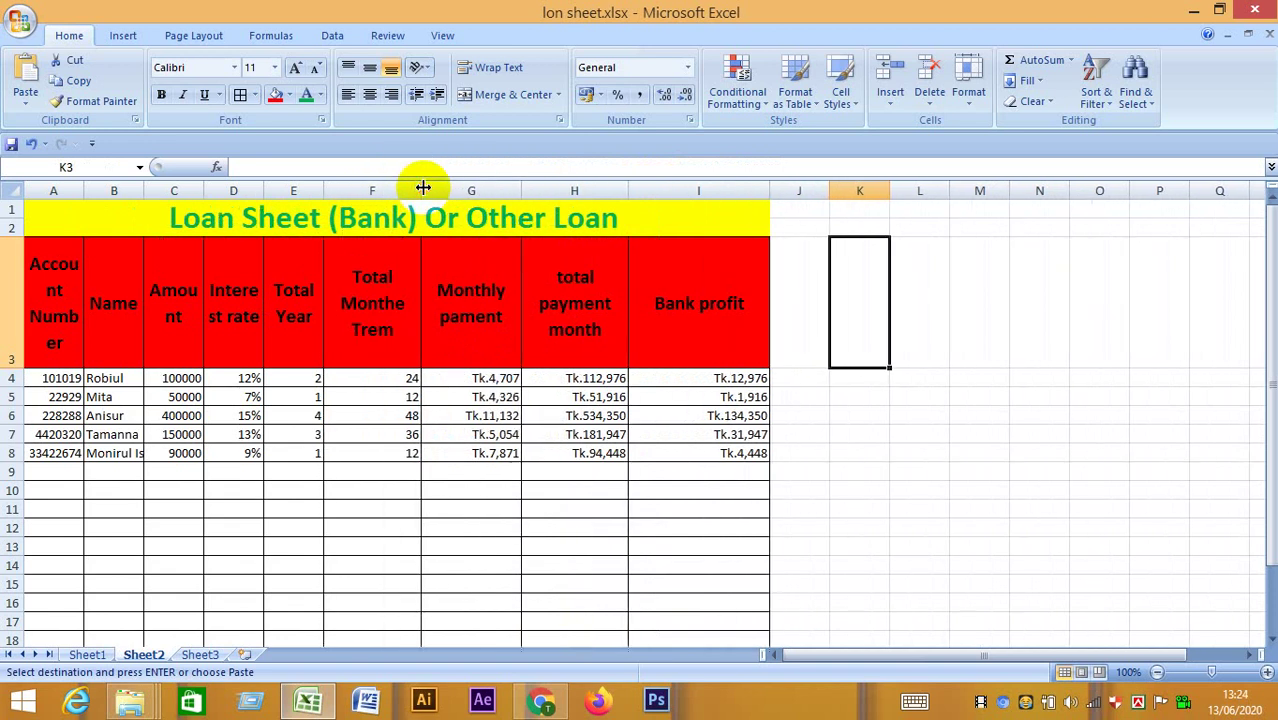
left_click_drag(322, 188, 346, 188)
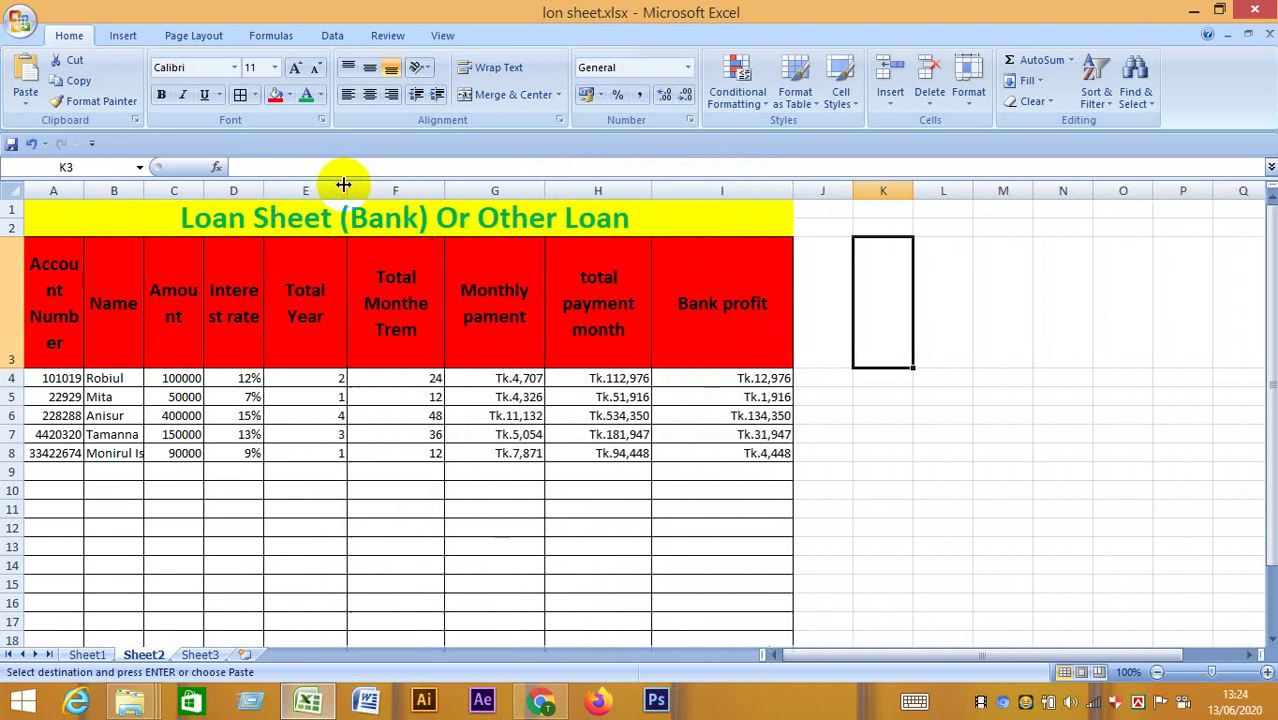
left_click_drag(264, 190, 292, 190)
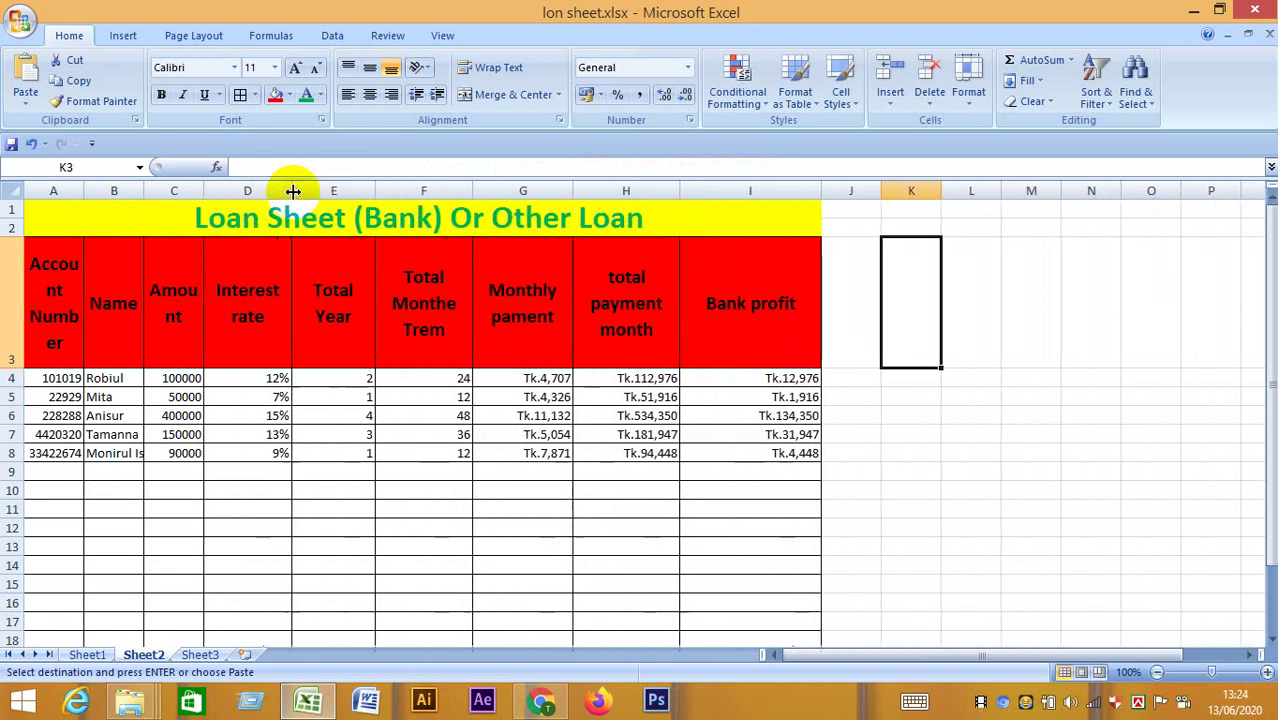
left_click_drag(204, 190, 246, 190)
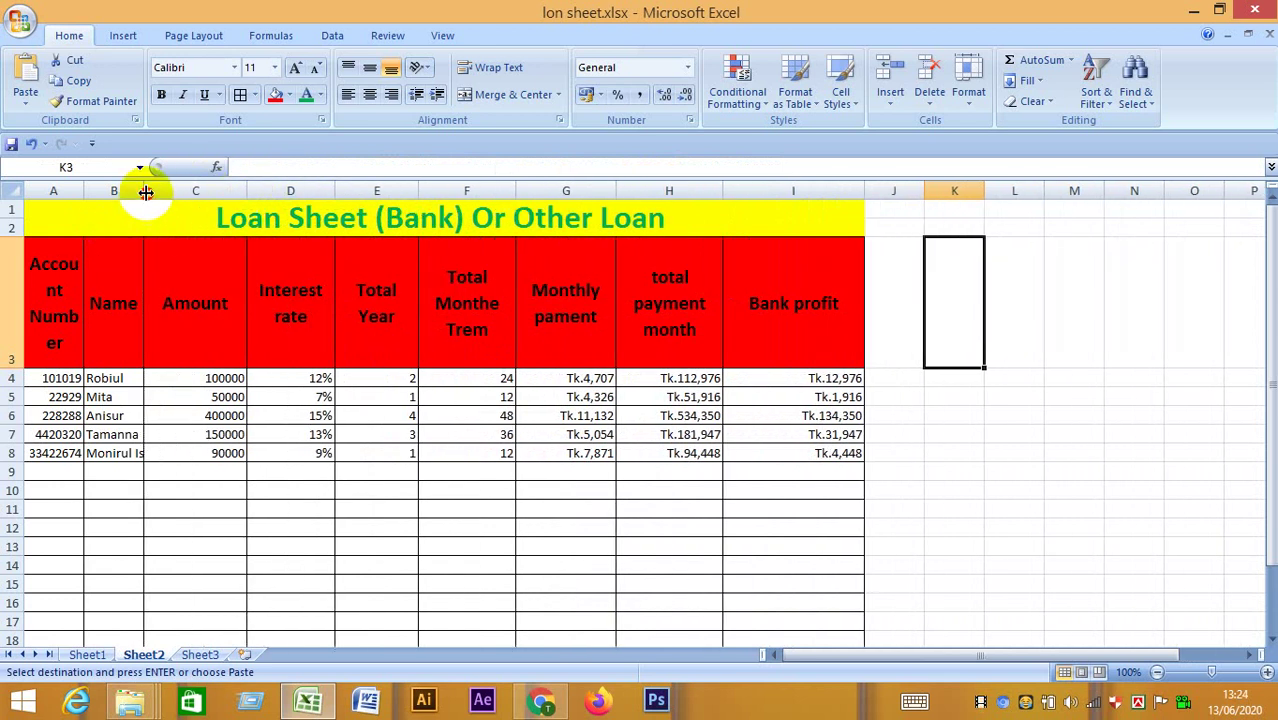
left_click_drag(145, 190, 177, 190)
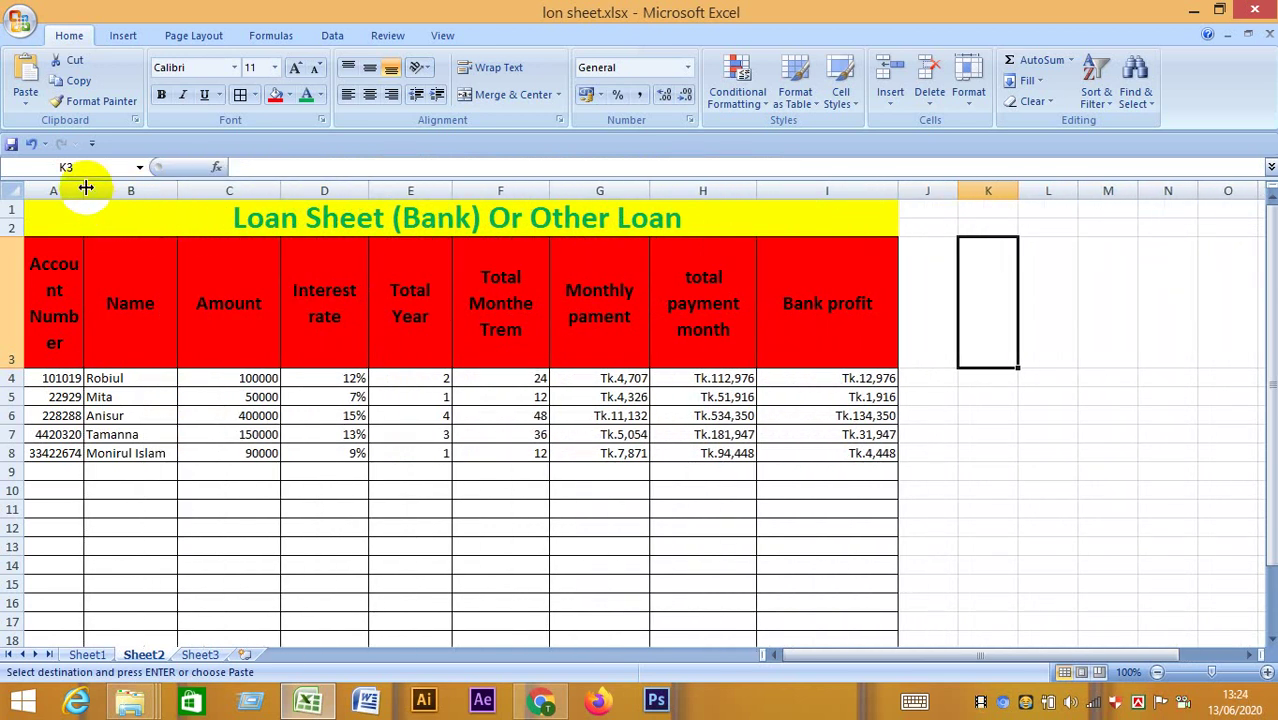
left_click_drag(86, 188, 134, 188)
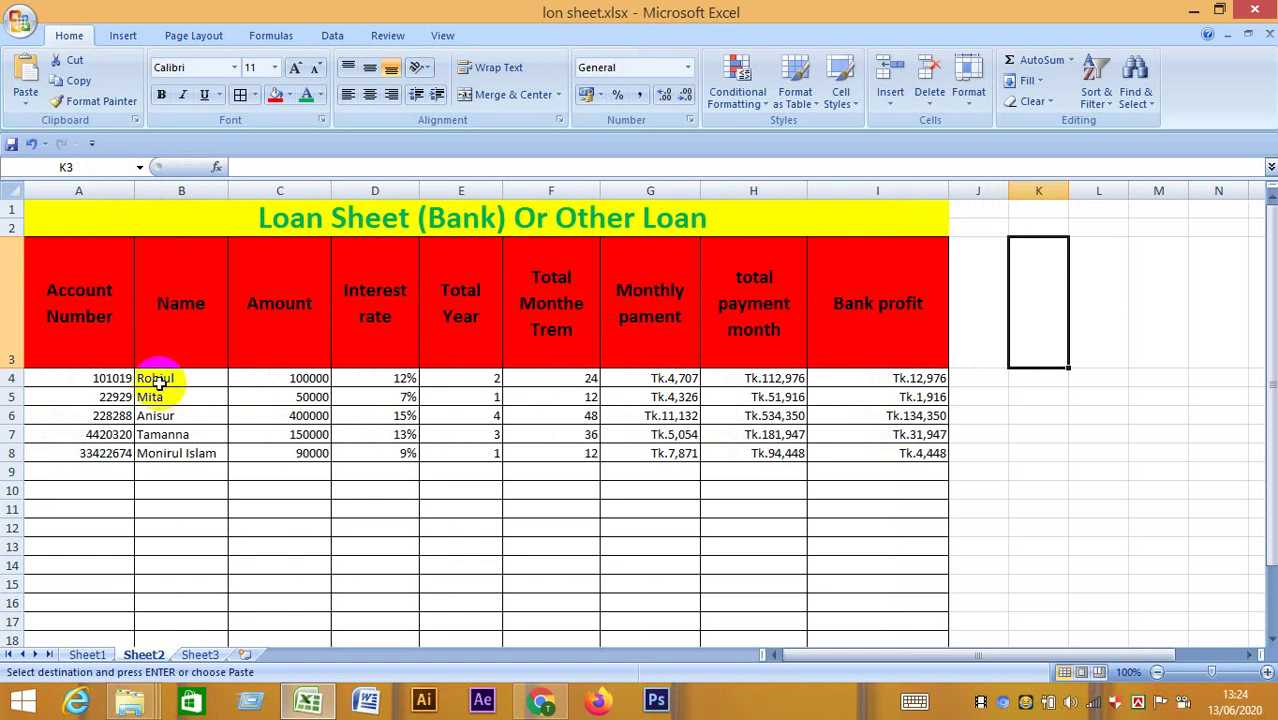
left_click_drag(12, 368, 15, 321)
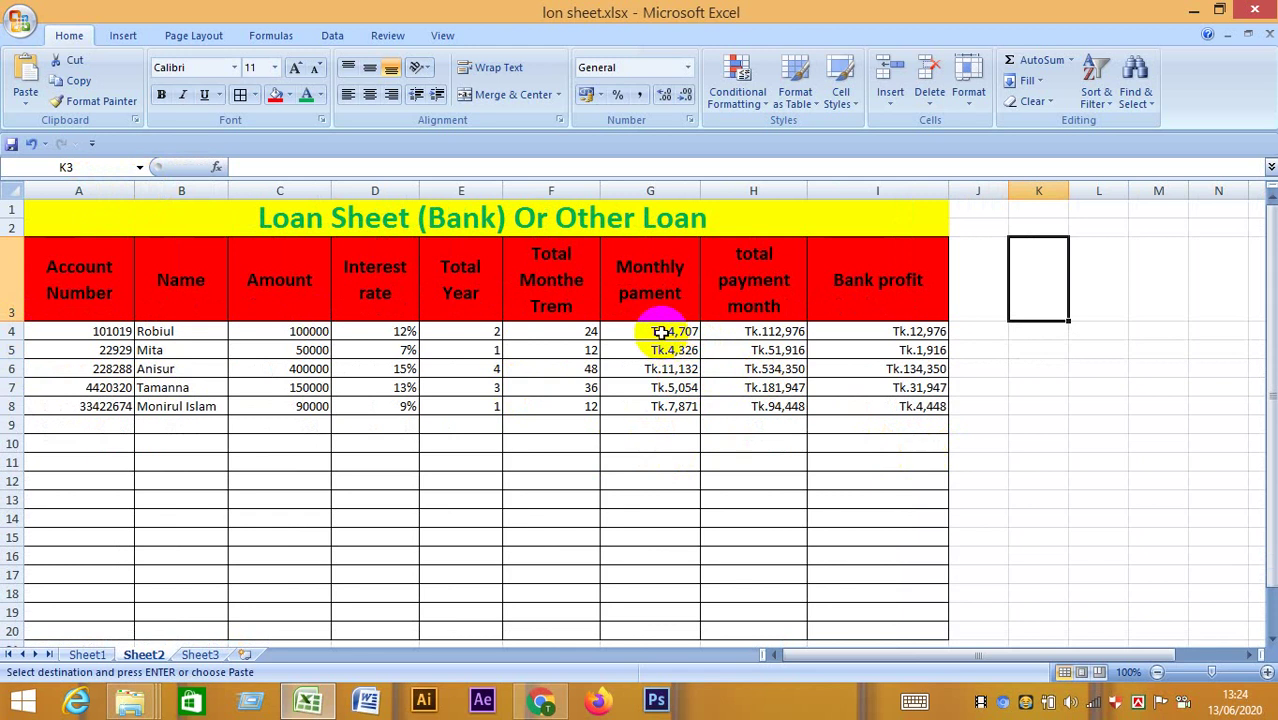
Clear the total months values in F4 through F8.
left_click_drag(564, 334, 566, 404)
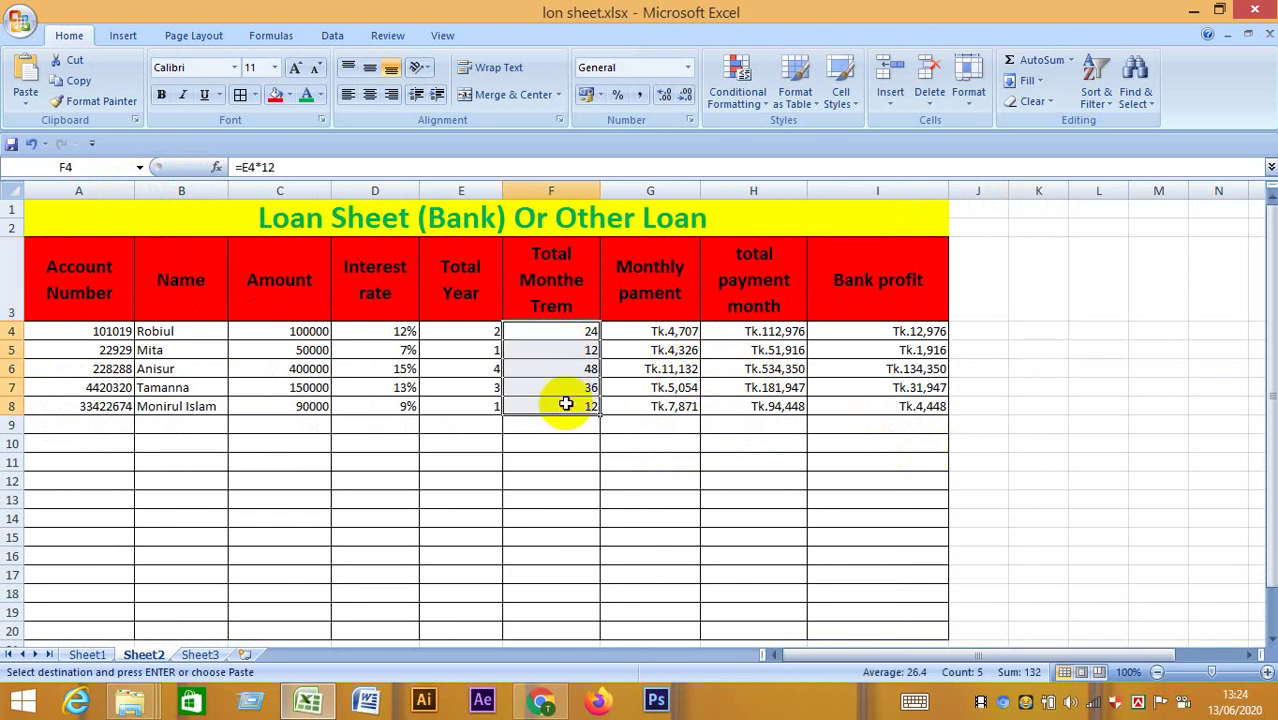
key("BackSpace")
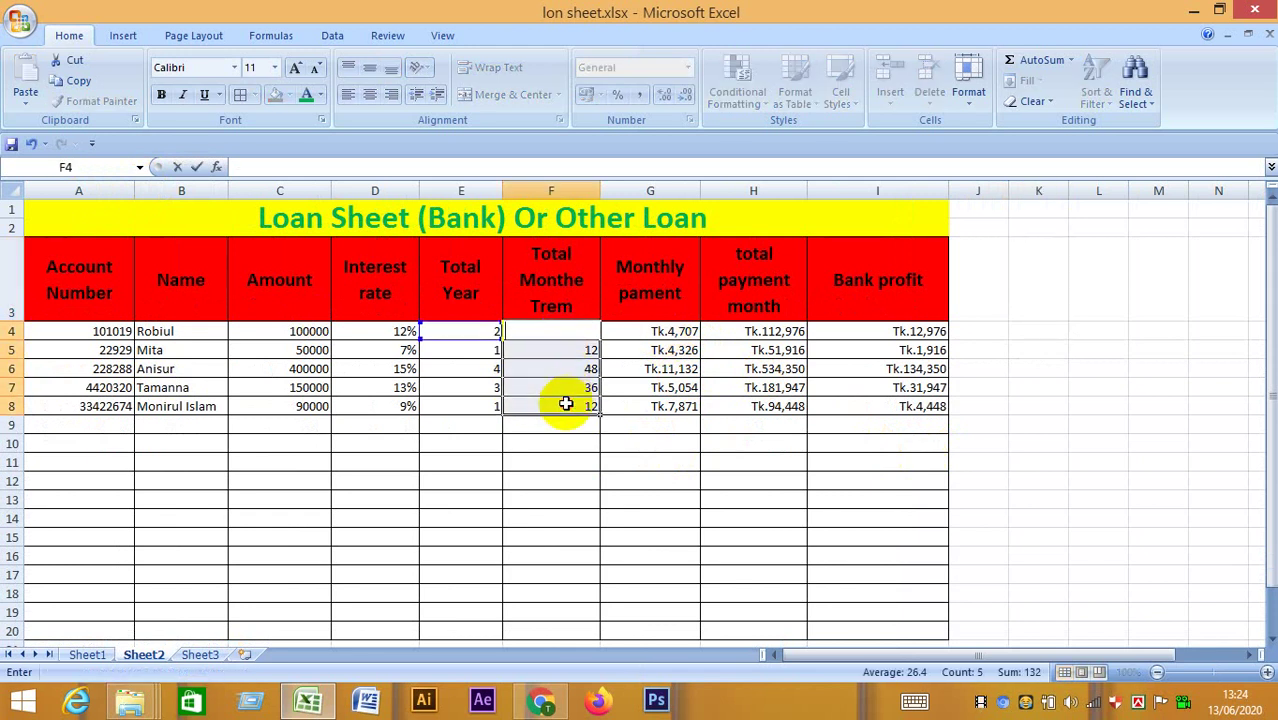
key("Down")
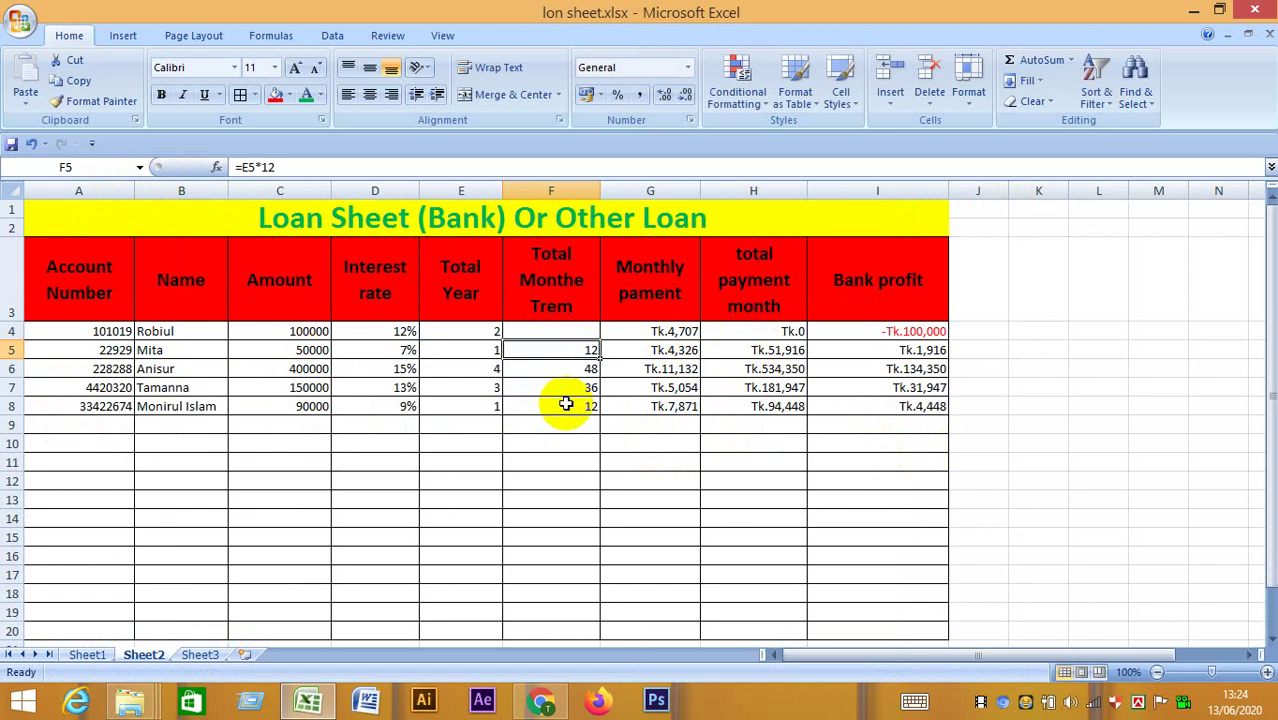
key("BackSpace")
key("Down")
key("Down")
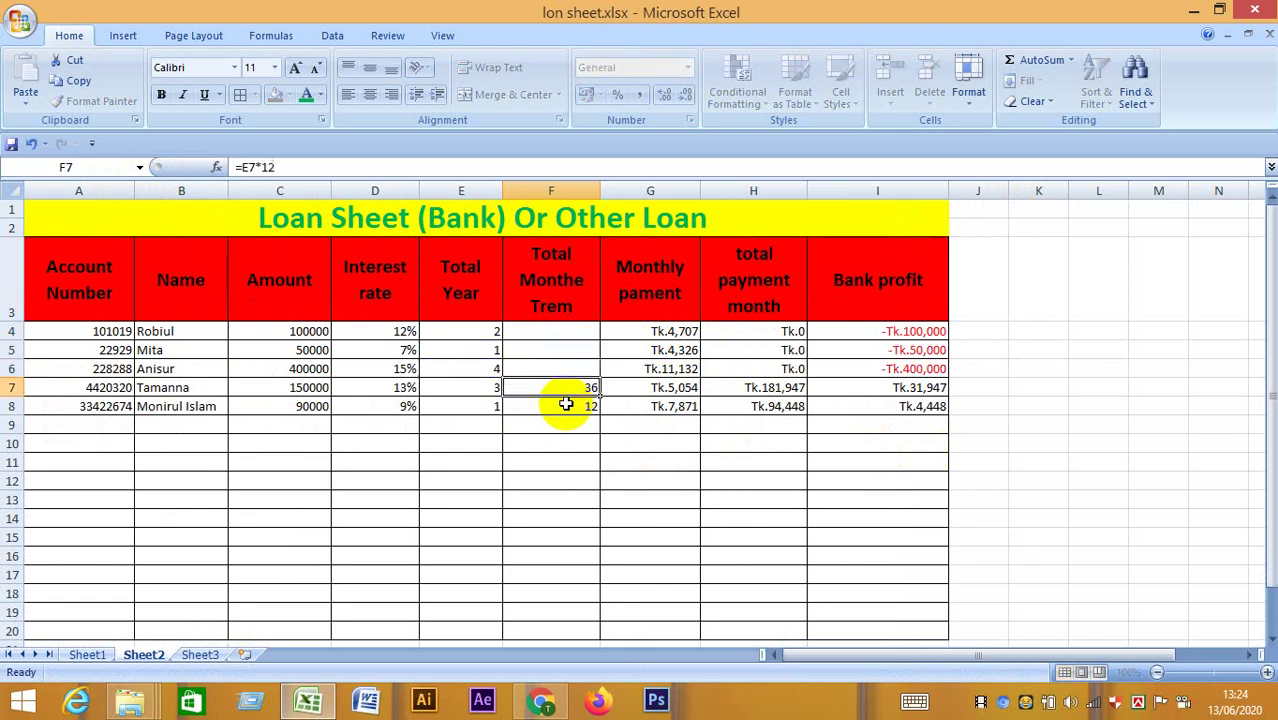
key("BackSpace")
key("Down")
key("BackSpace")
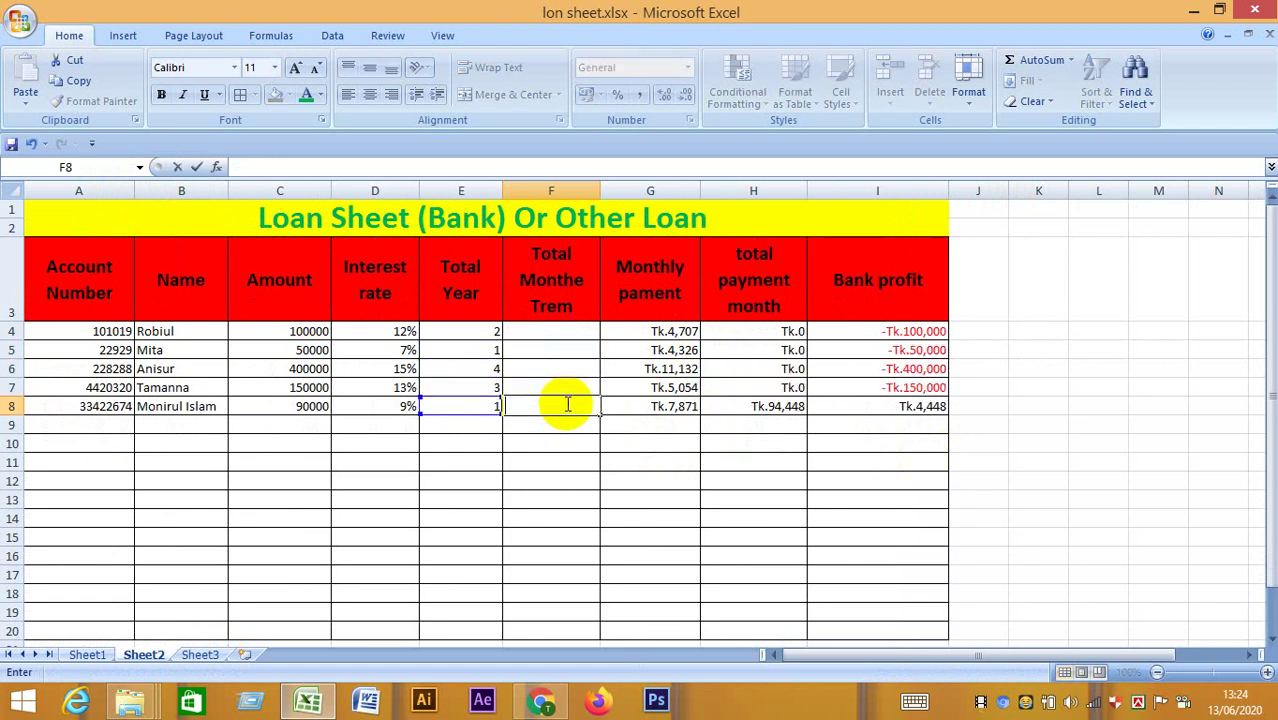
Clear the monthly payment formulas in column G, rows 4 to 8.
left_click(666, 331)
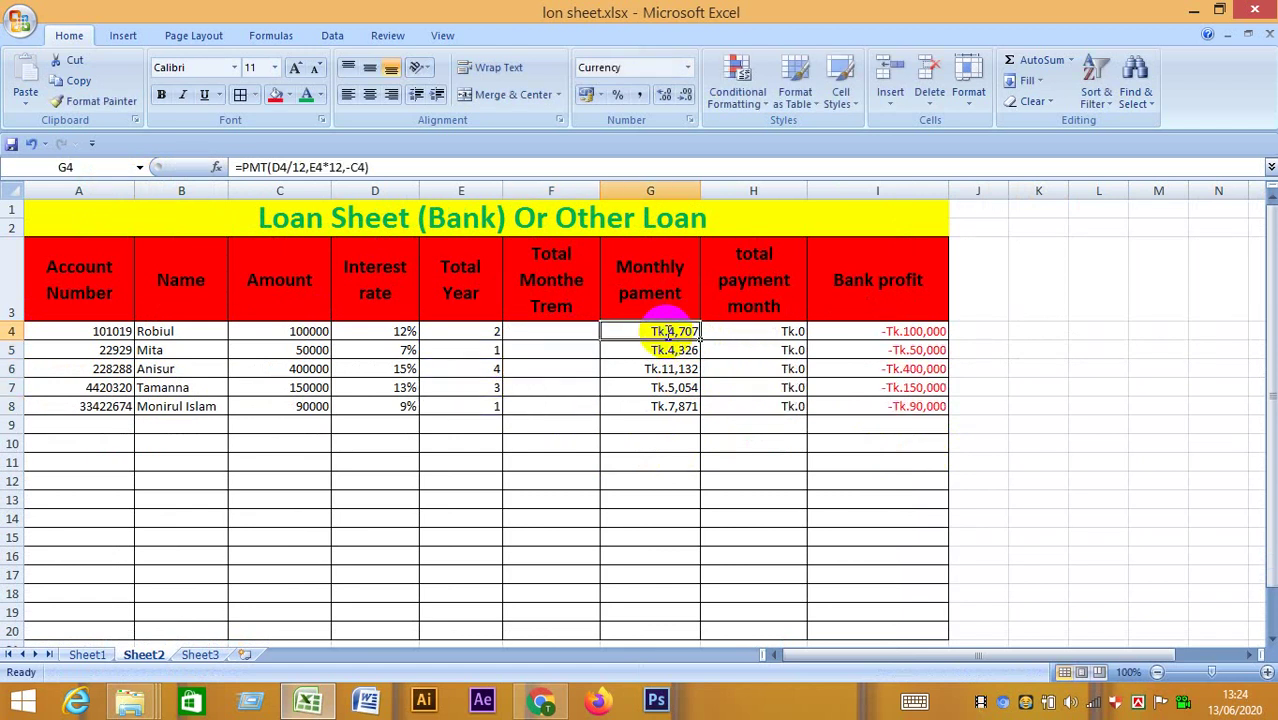
key("BackSpace")
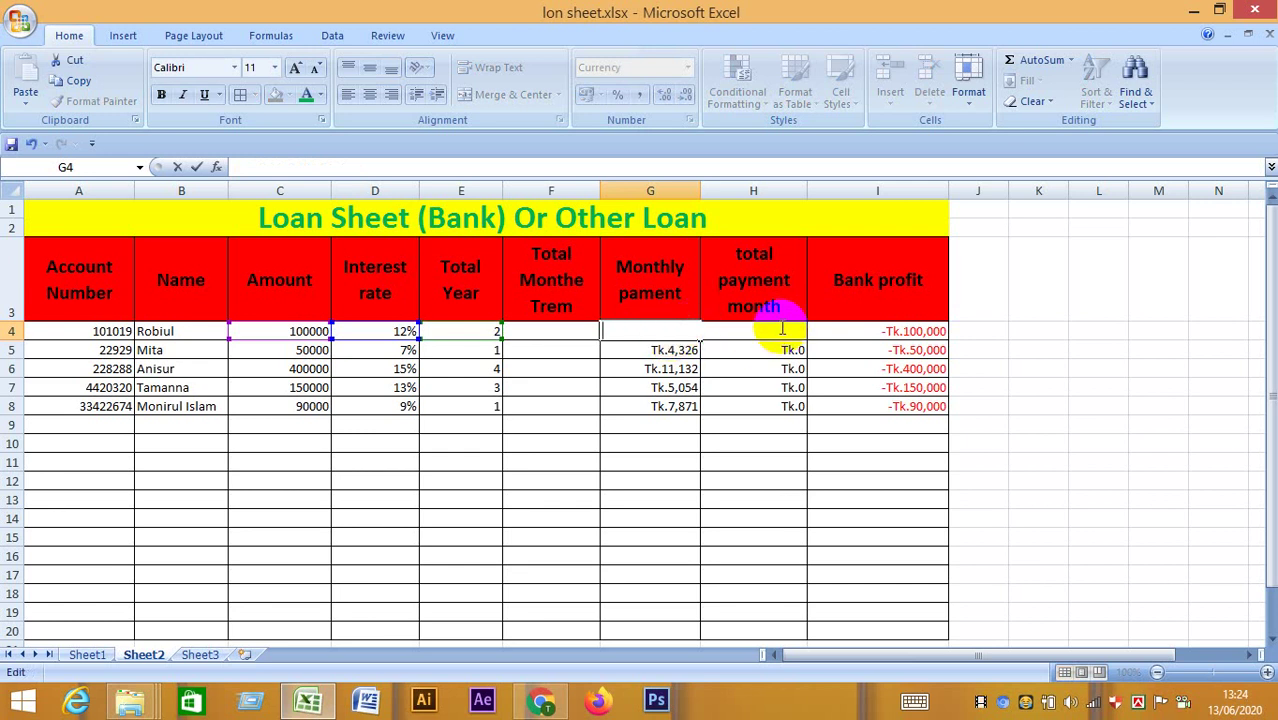
left_click(765, 369)
left_click(679, 333)
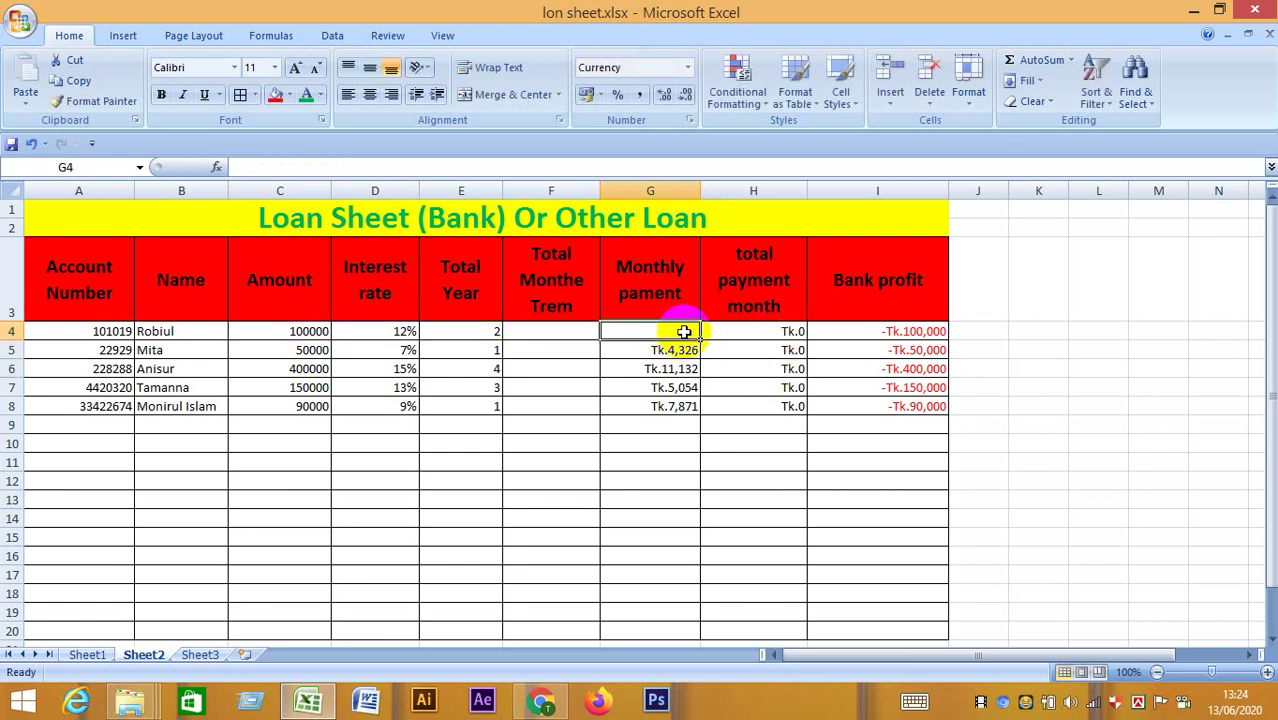
left_click_drag(703, 337, 700, 430)
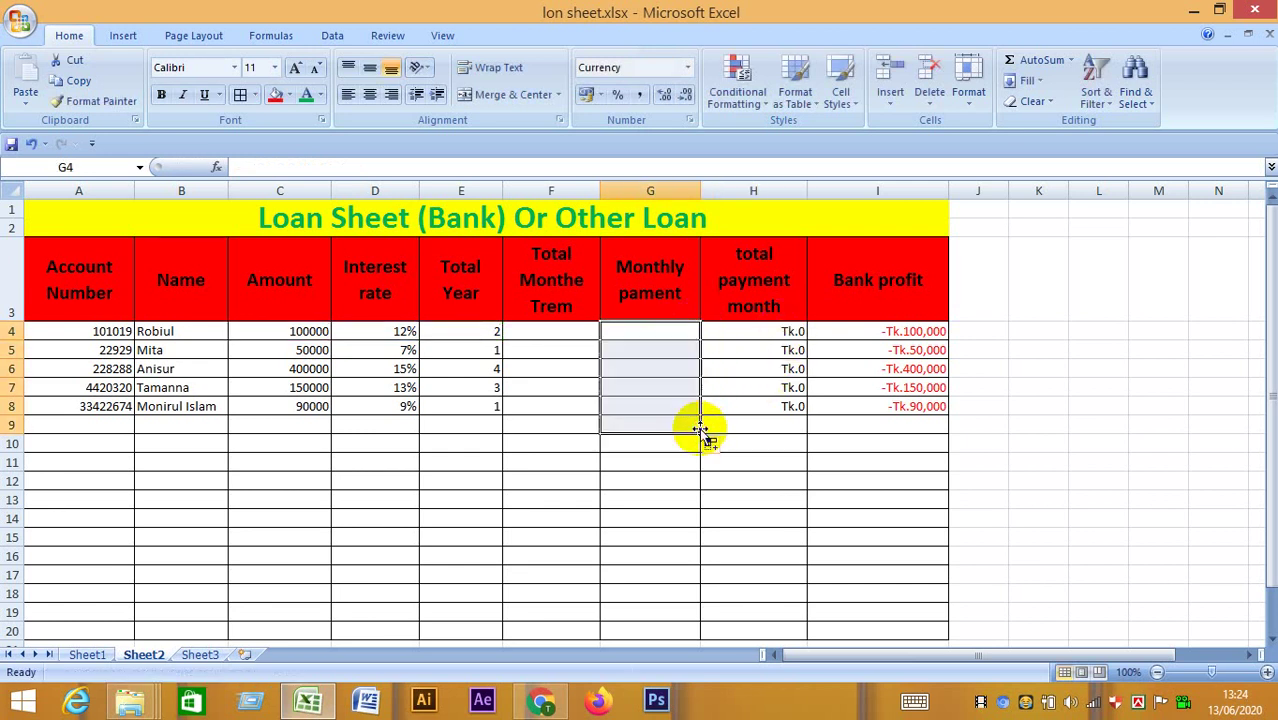
Clear the total payment and bank profit formulas in columns H and I.
left_click(775, 335)
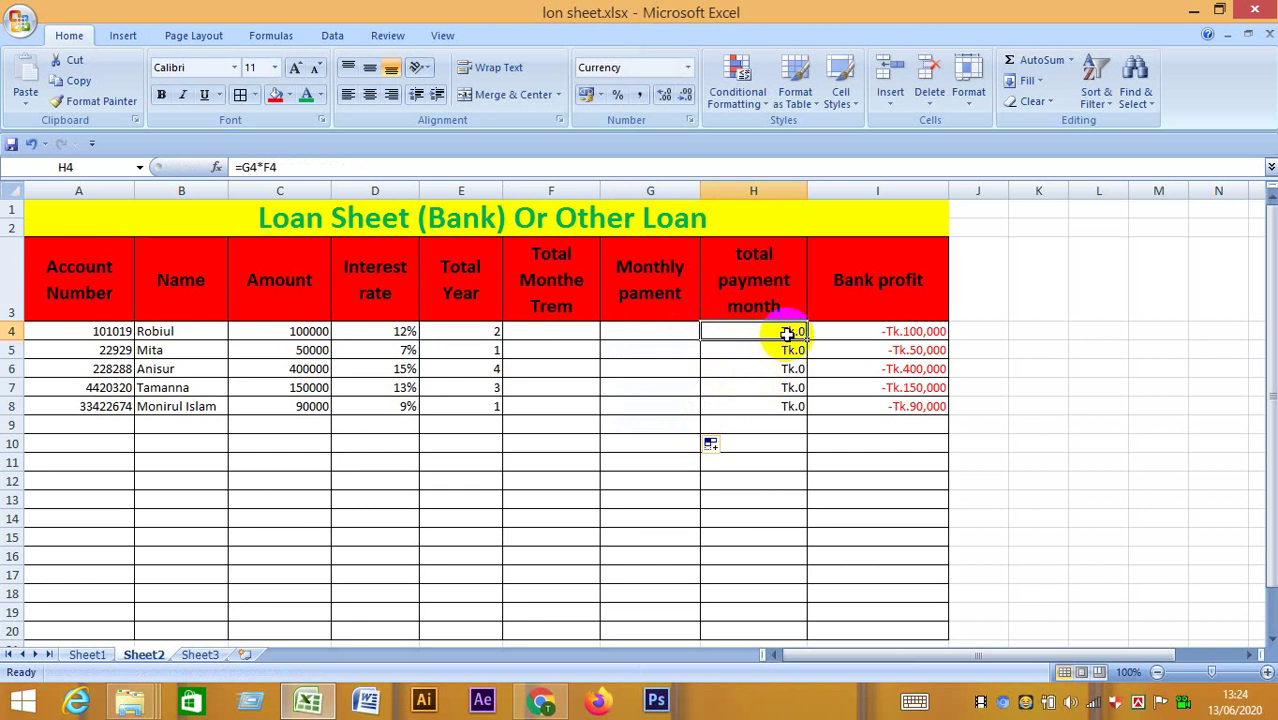
double_click(790, 335)
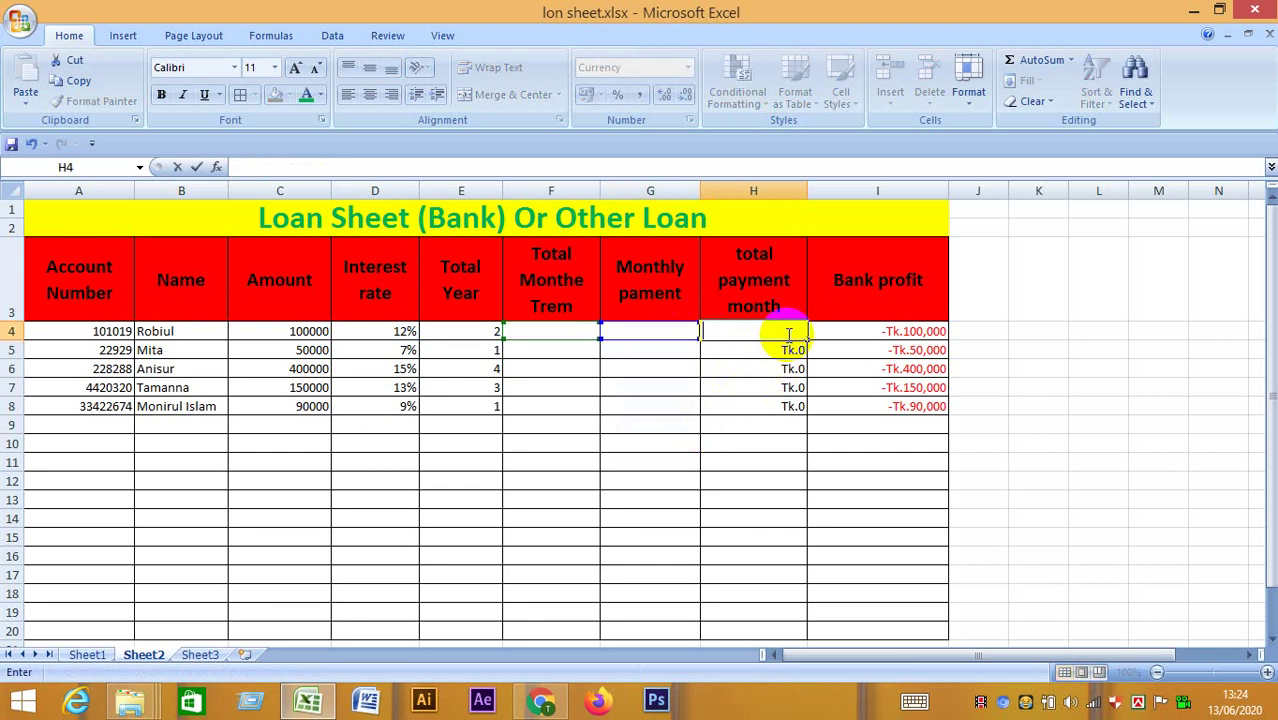
left_click(845, 332)
double_click(846, 333)
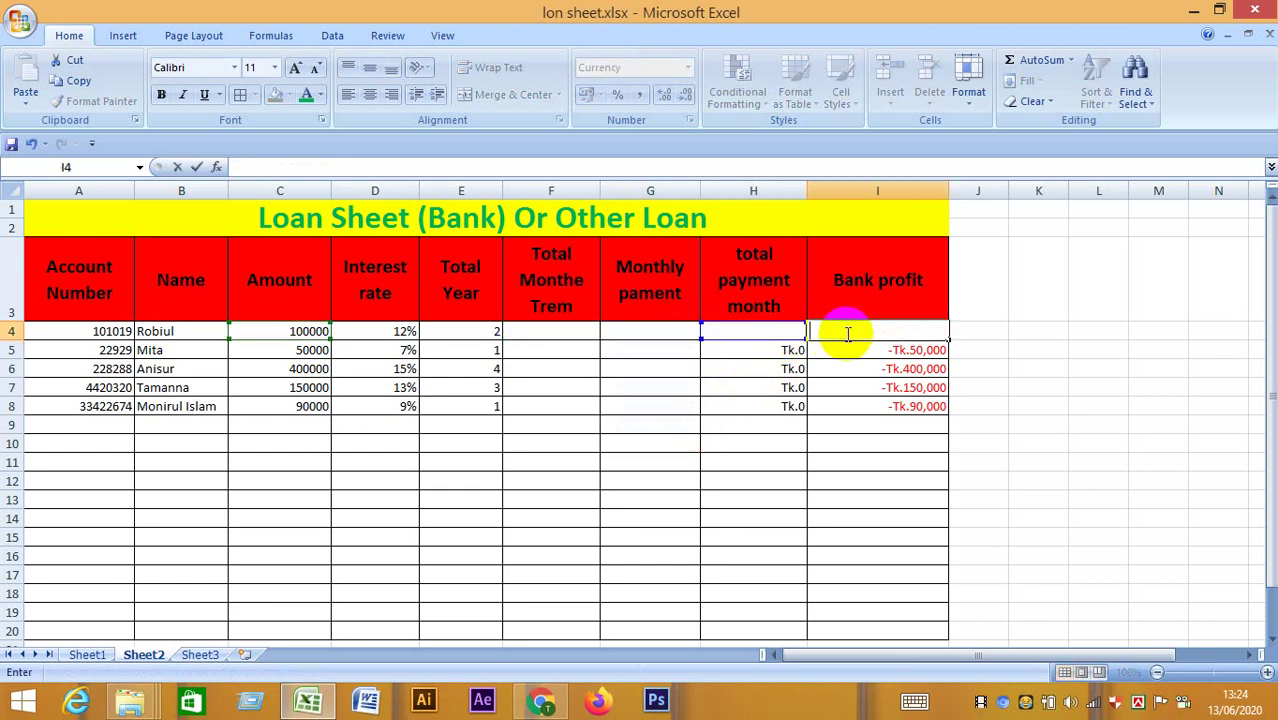
left_click(860, 385)
left_click(792, 333)
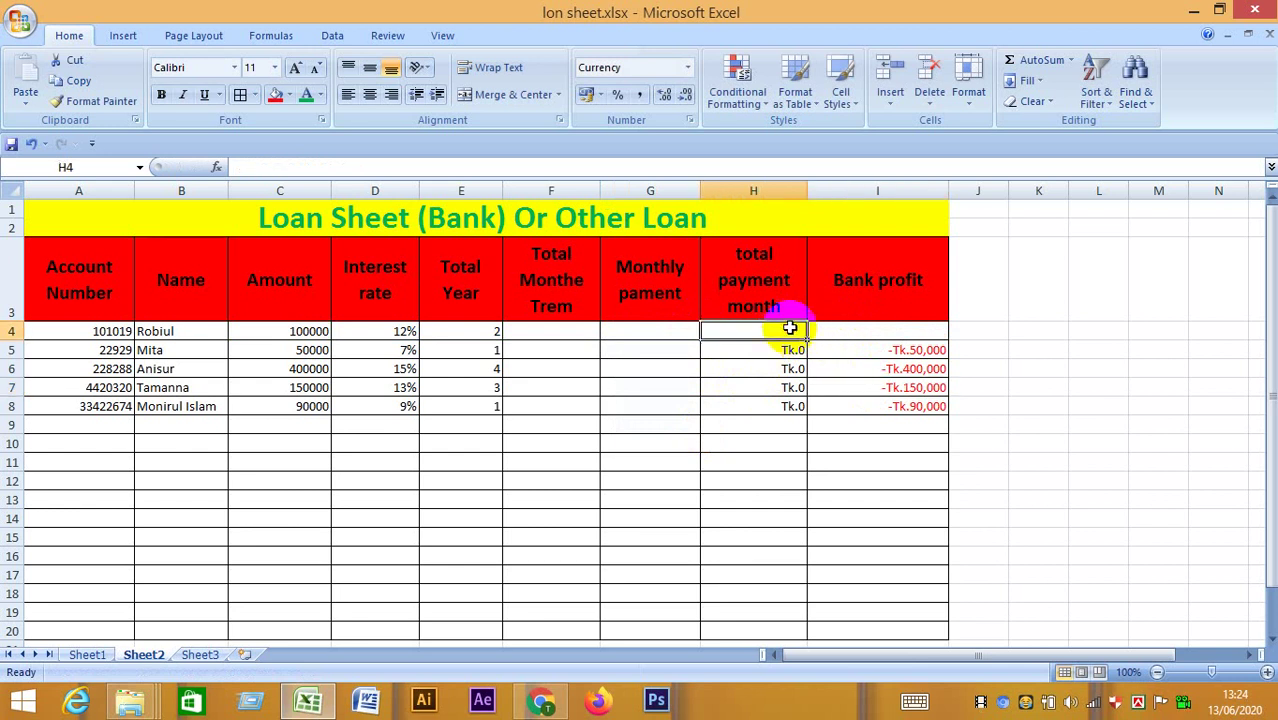
left_click_drag(807, 340, 807, 432)
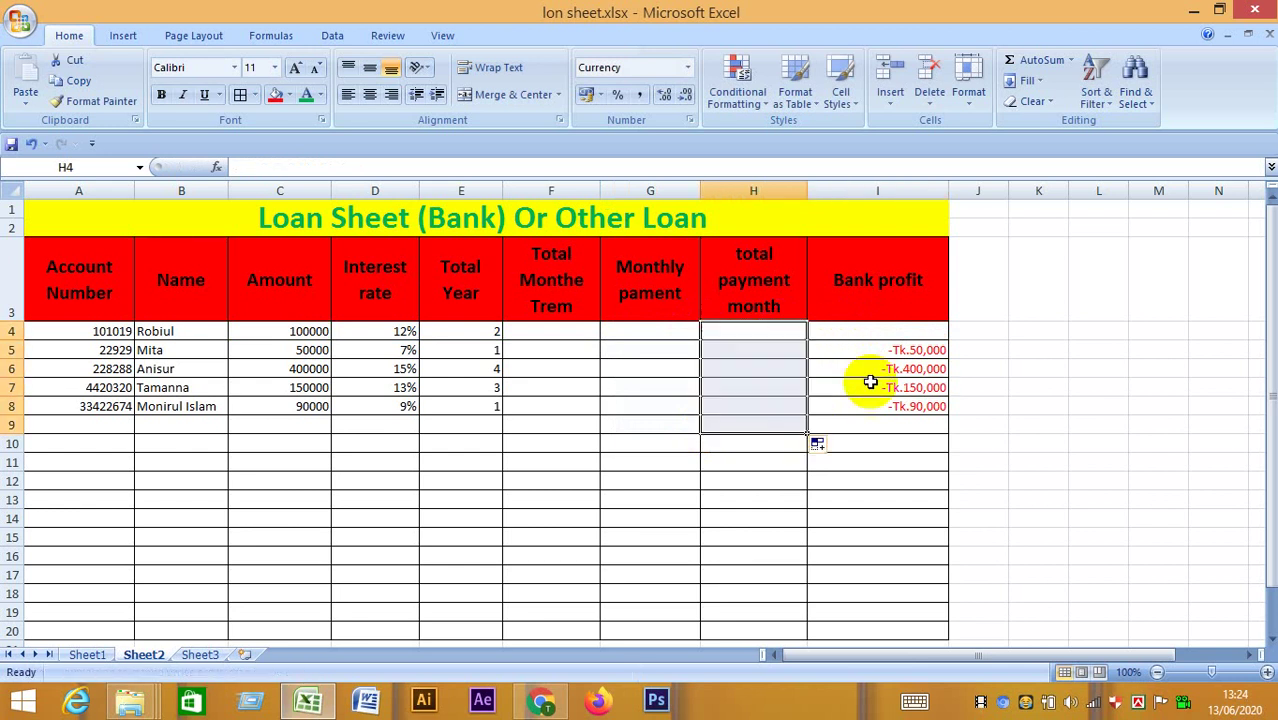
left_click(928, 337)
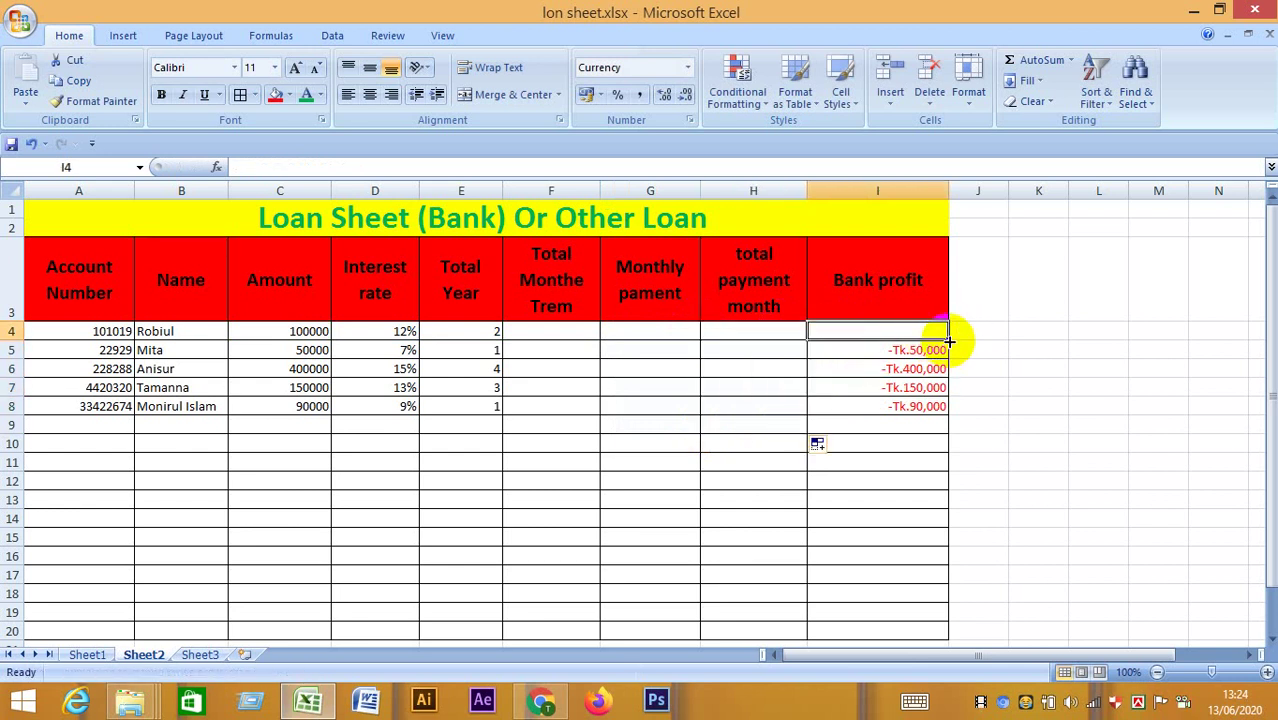
left_click_drag(948, 341, 947, 412)
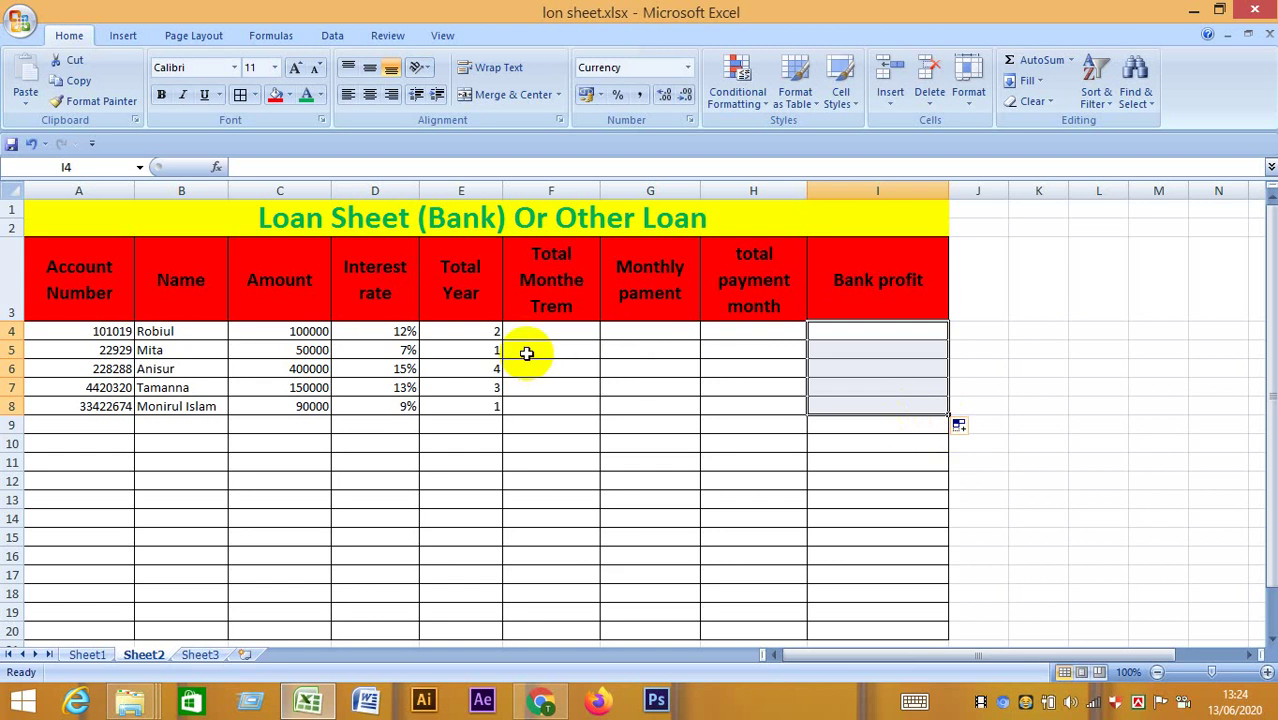
left_click(544, 327)
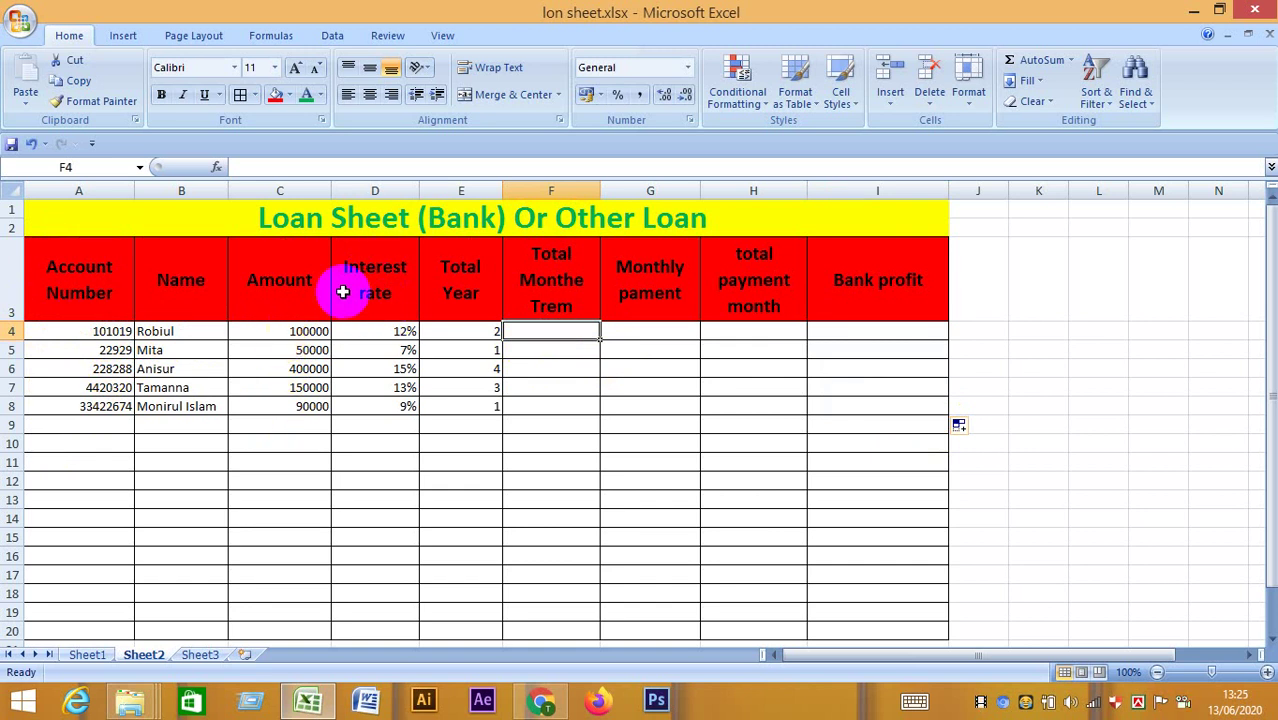
left_click(376, 330)
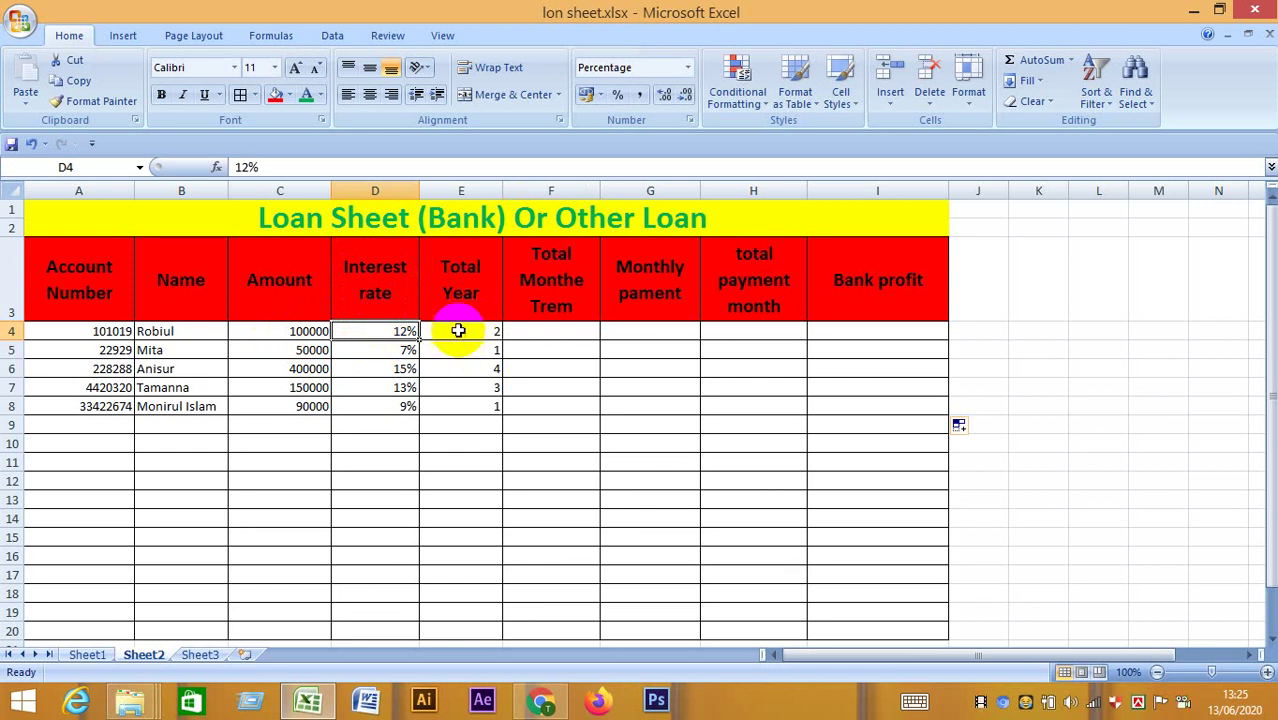
left_click(462, 330)
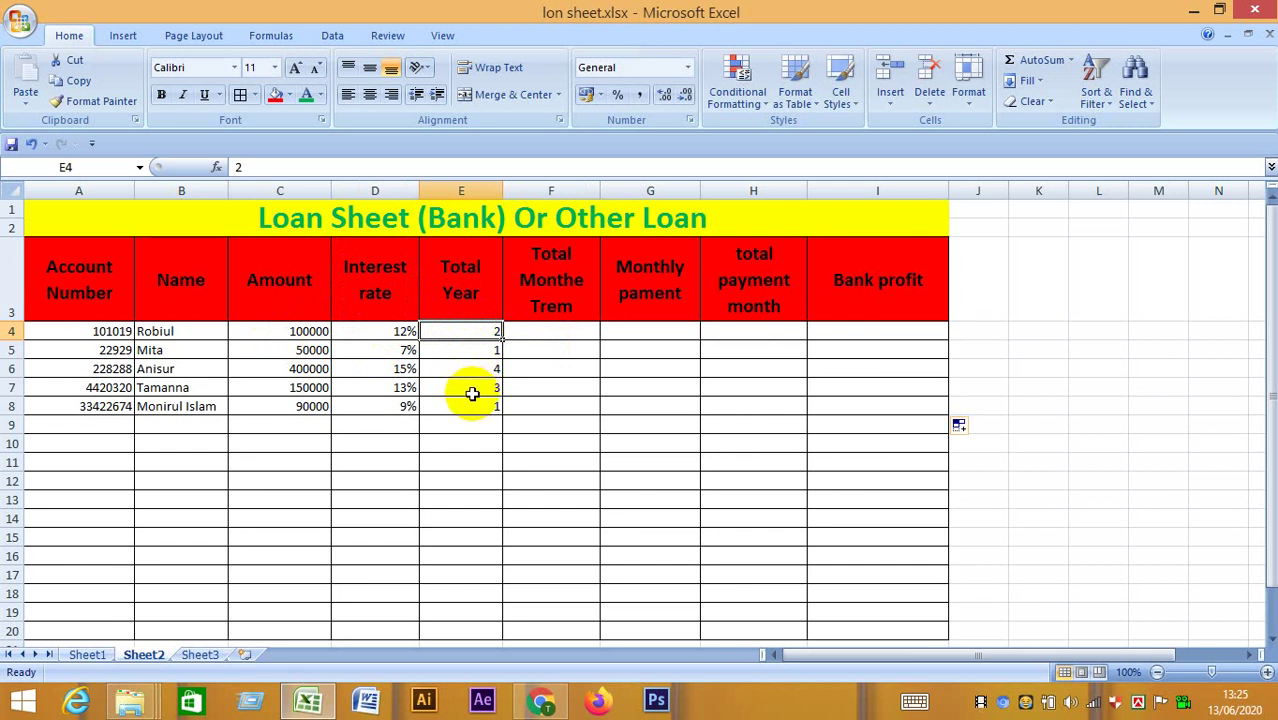
left_click(529, 335)
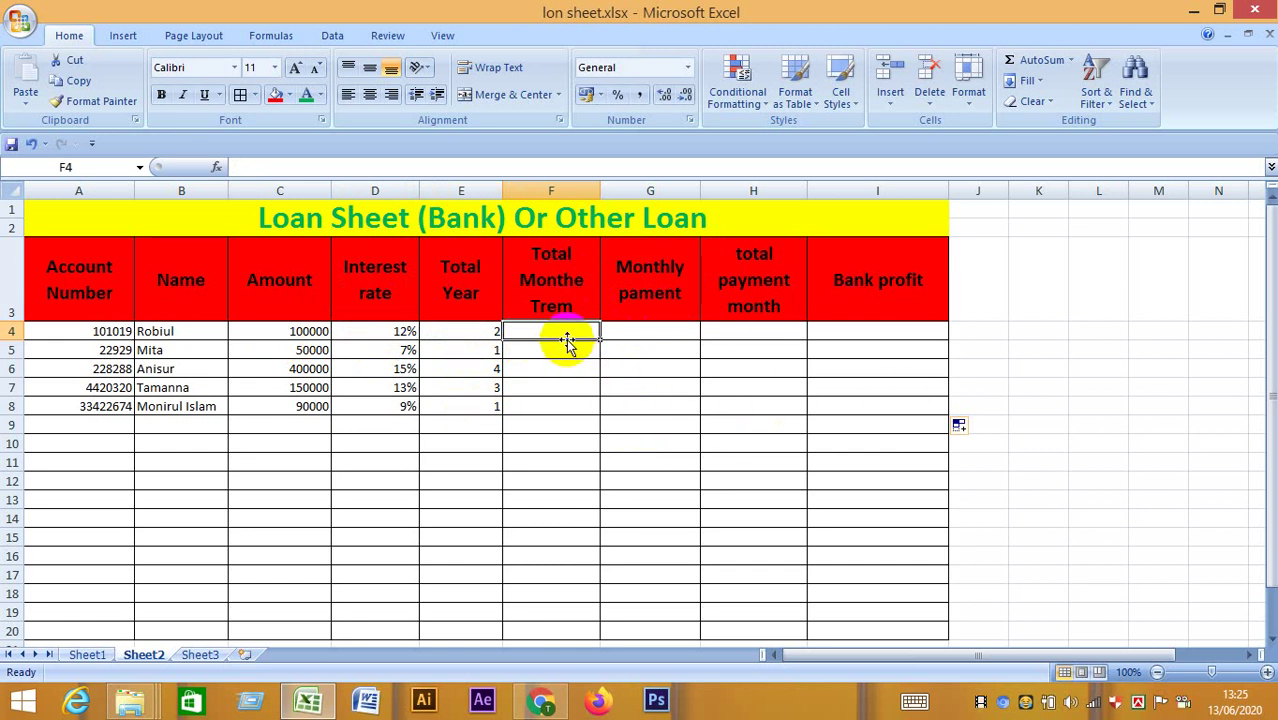
left_click(565, 283)
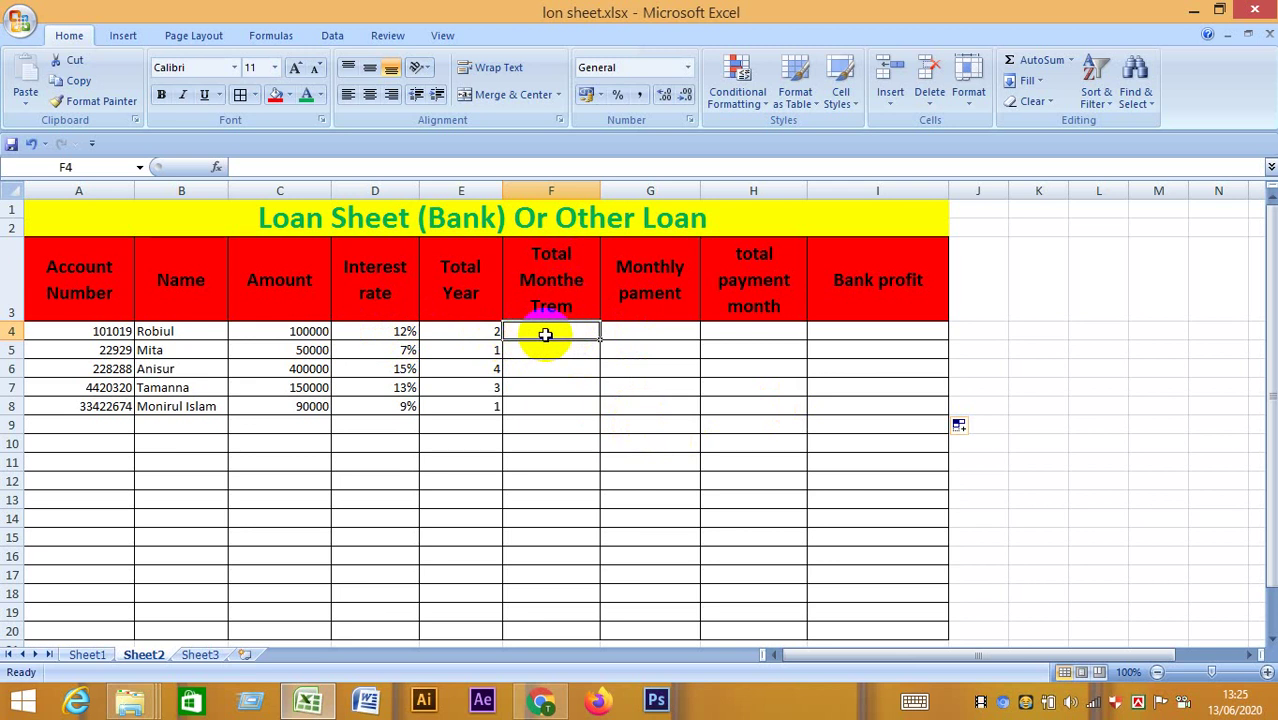
left_click(535, 333)
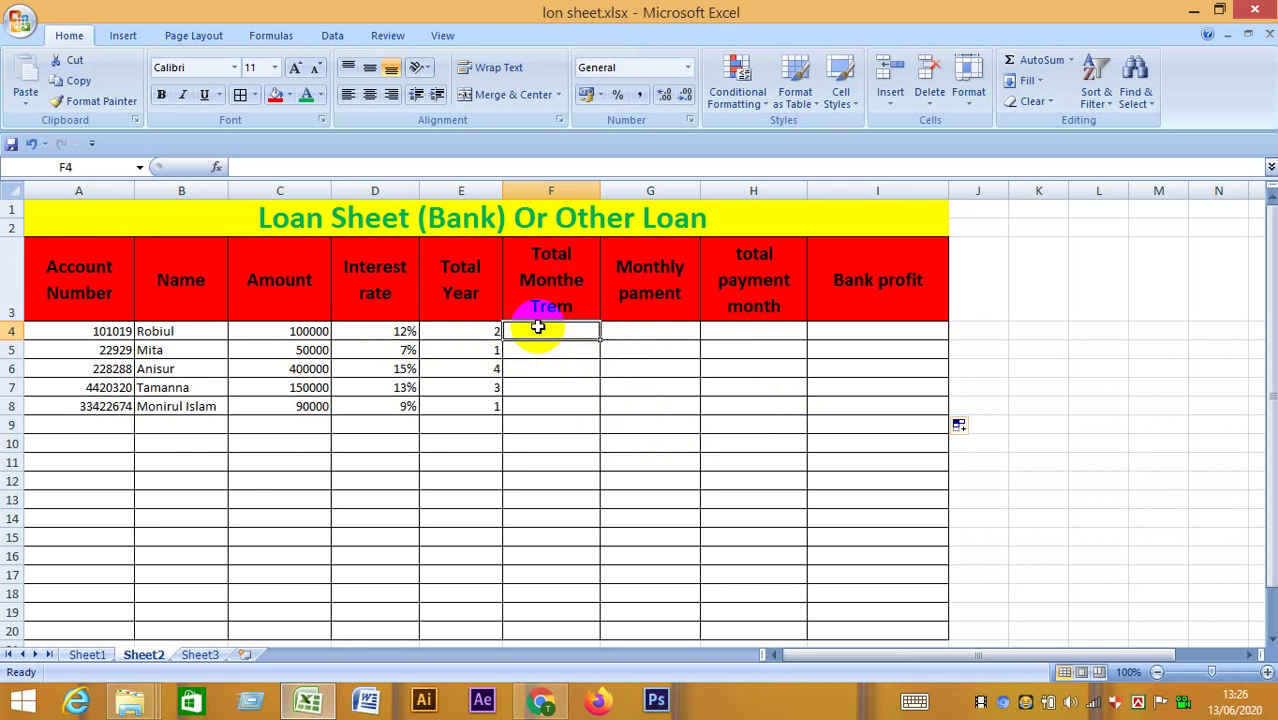
Enter =E4*12 in F4 and fill it down to F8, giving 24, 12, 48, 36, 12 months.
type("=")
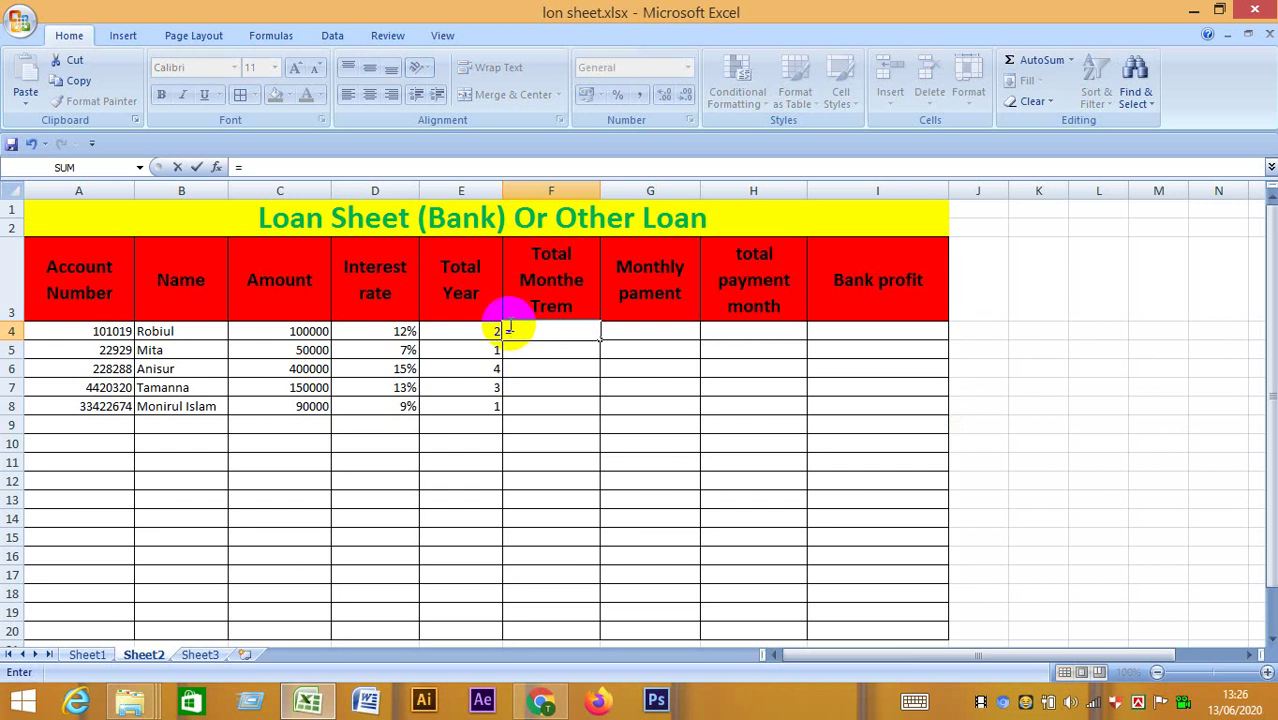
left_click(468, 330)
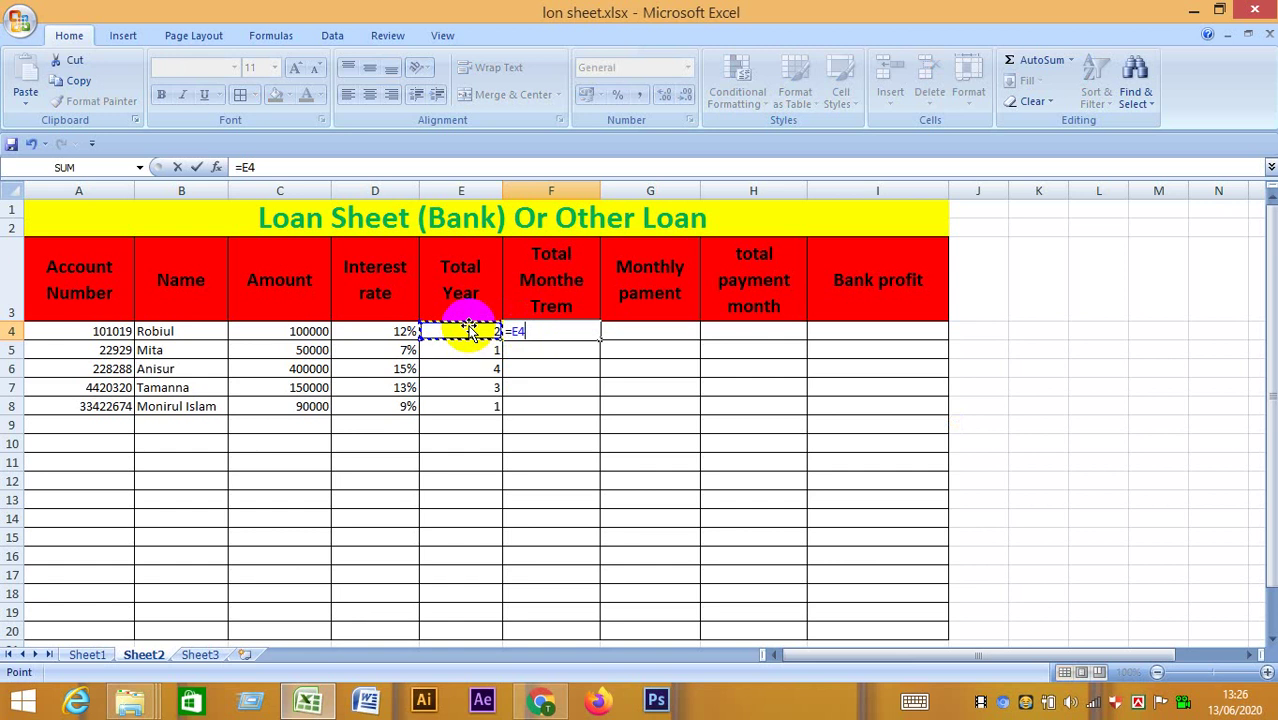
type("*")
type("12")
key("Return")
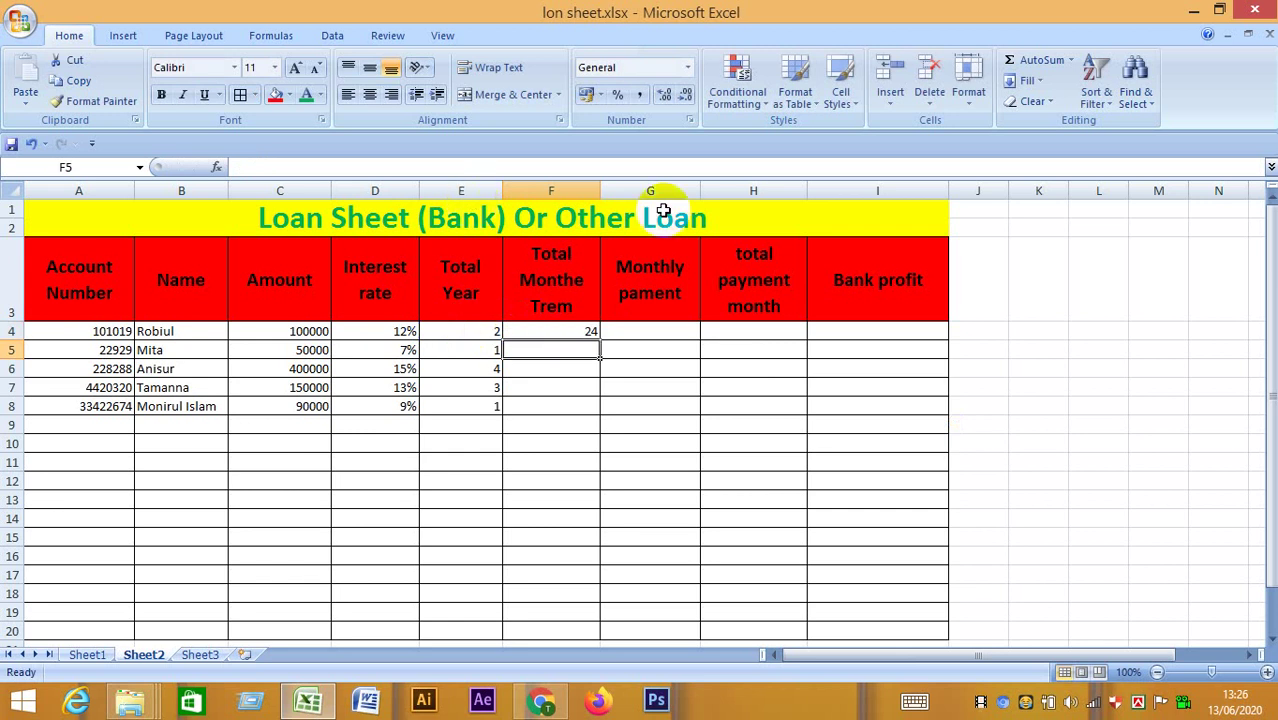
left_click(578, 331)
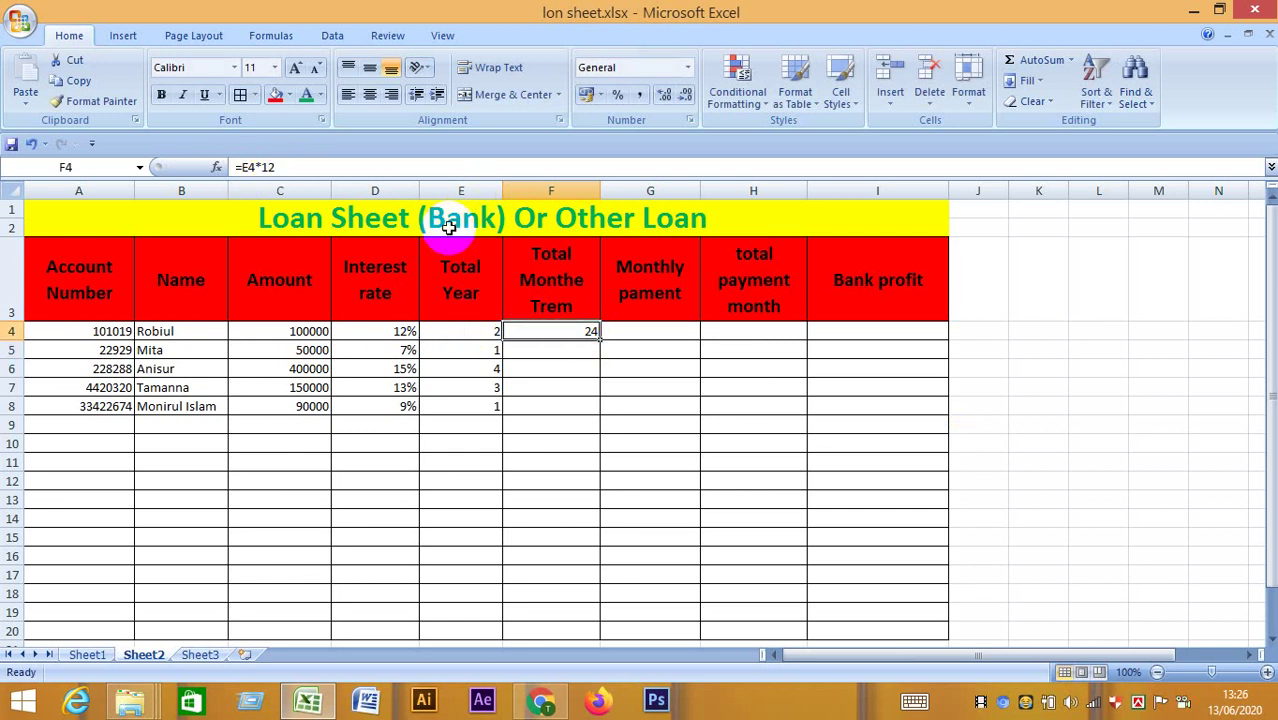
left_click_drag(600, 341, 600, 412)
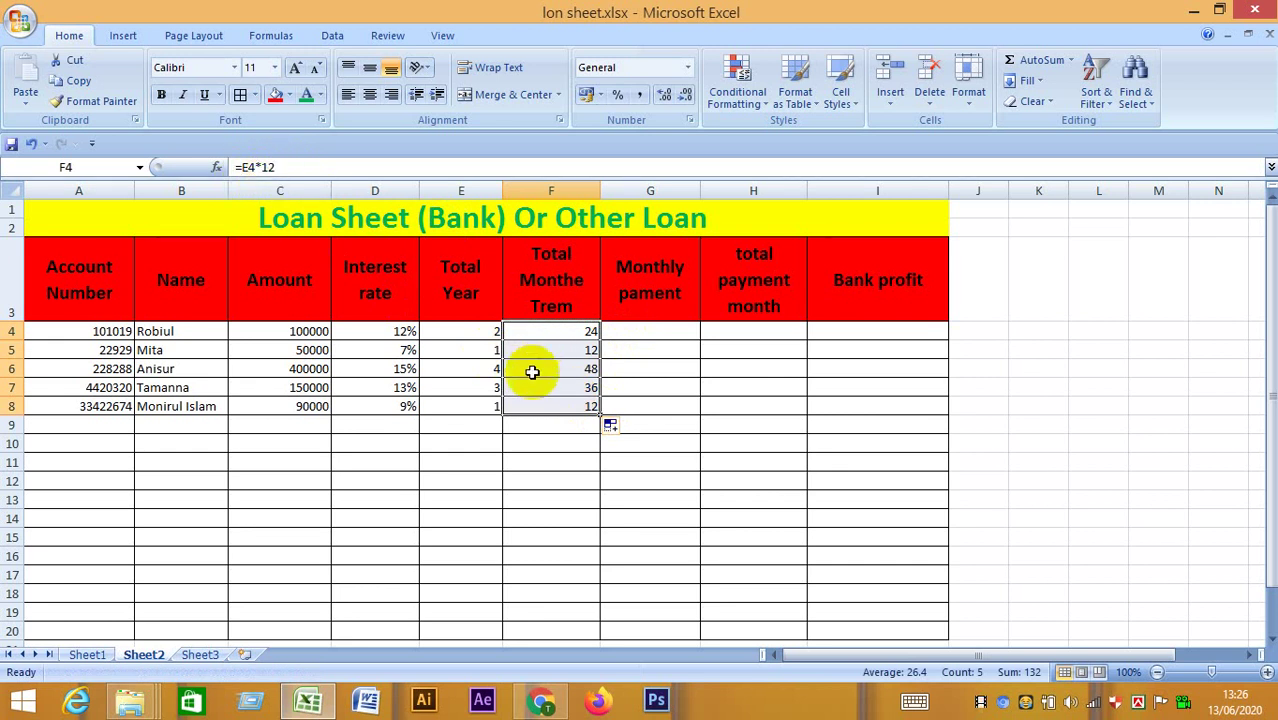
left_click(454, 332)
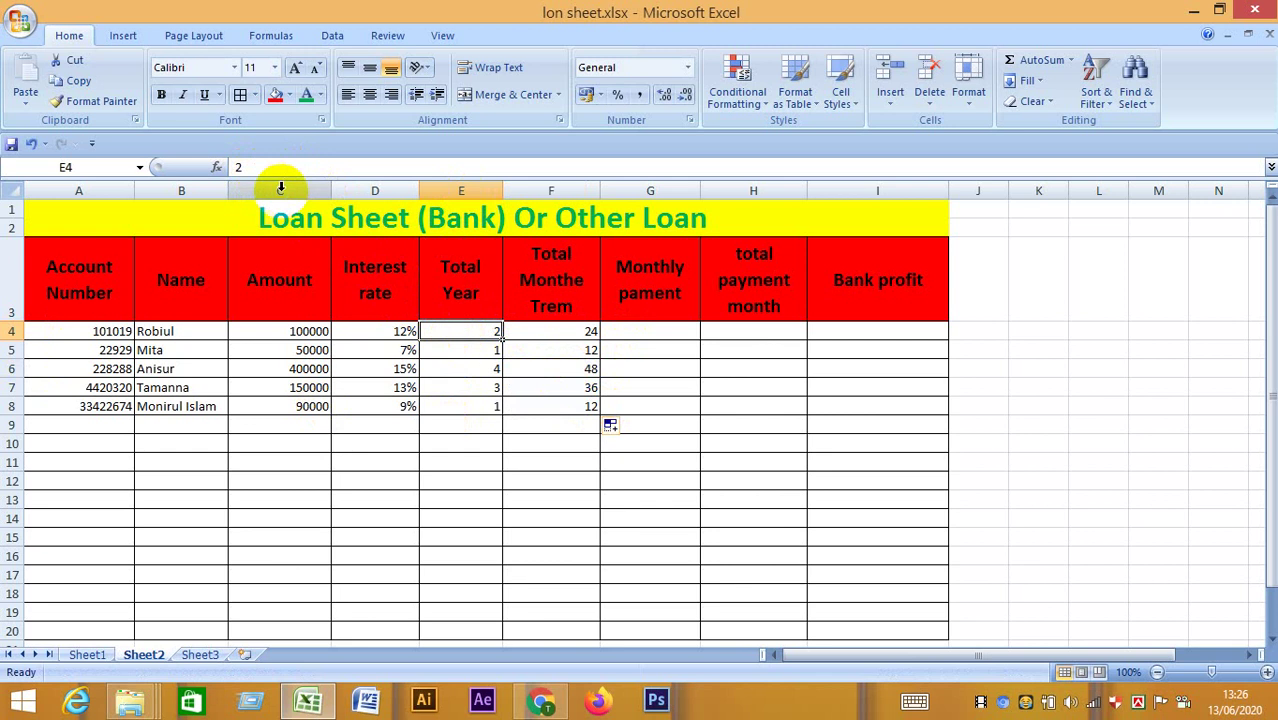
left_click(535, 332)
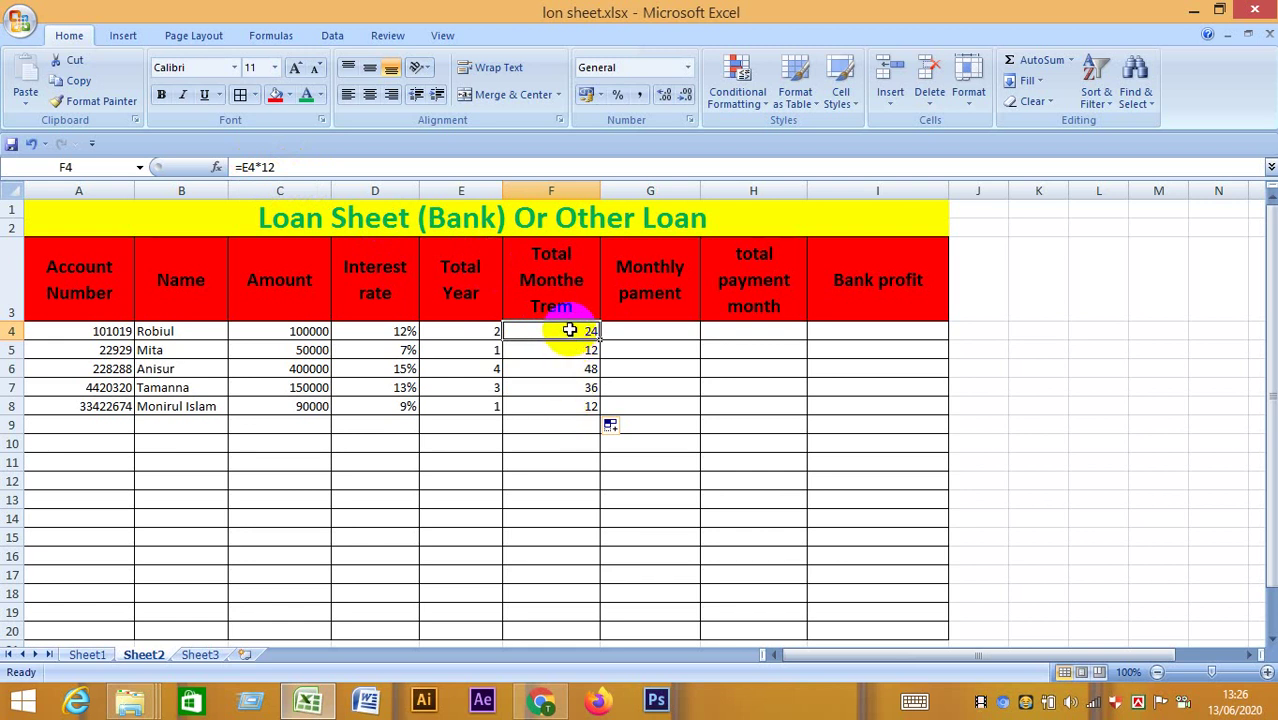
left_click(629, 340)
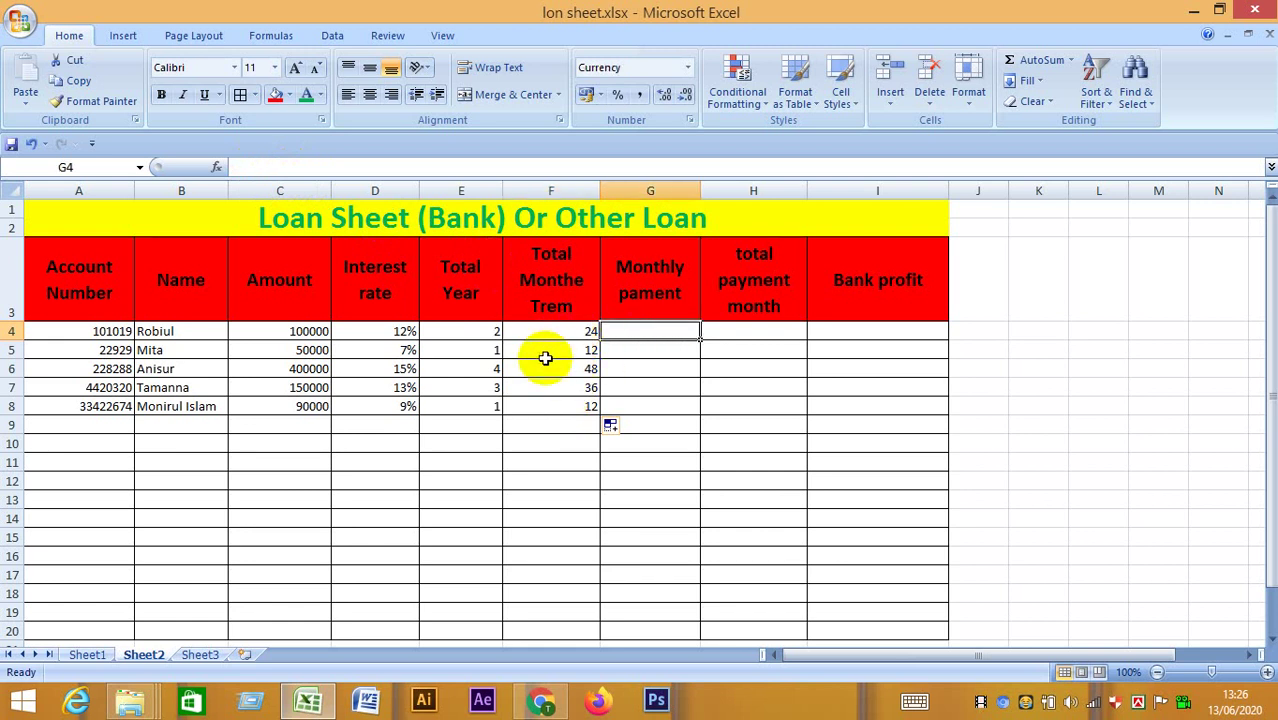
left_click(467, 369)
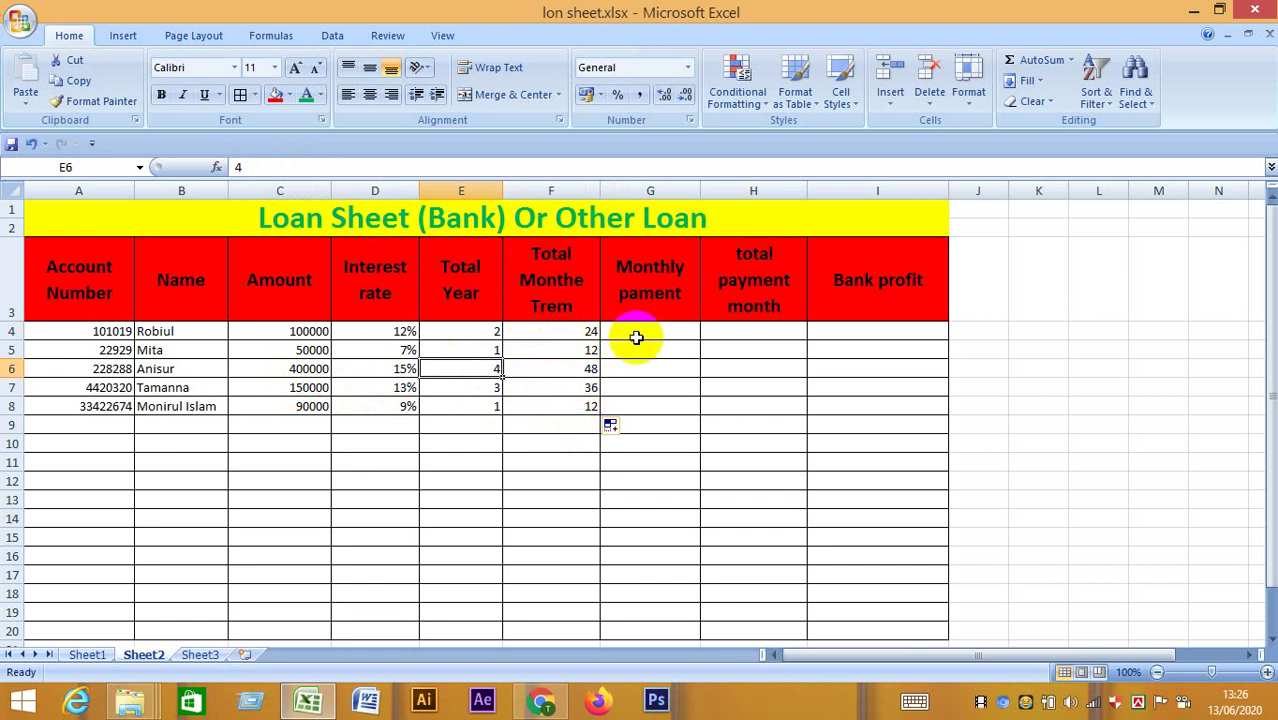
left_click(640, 338)
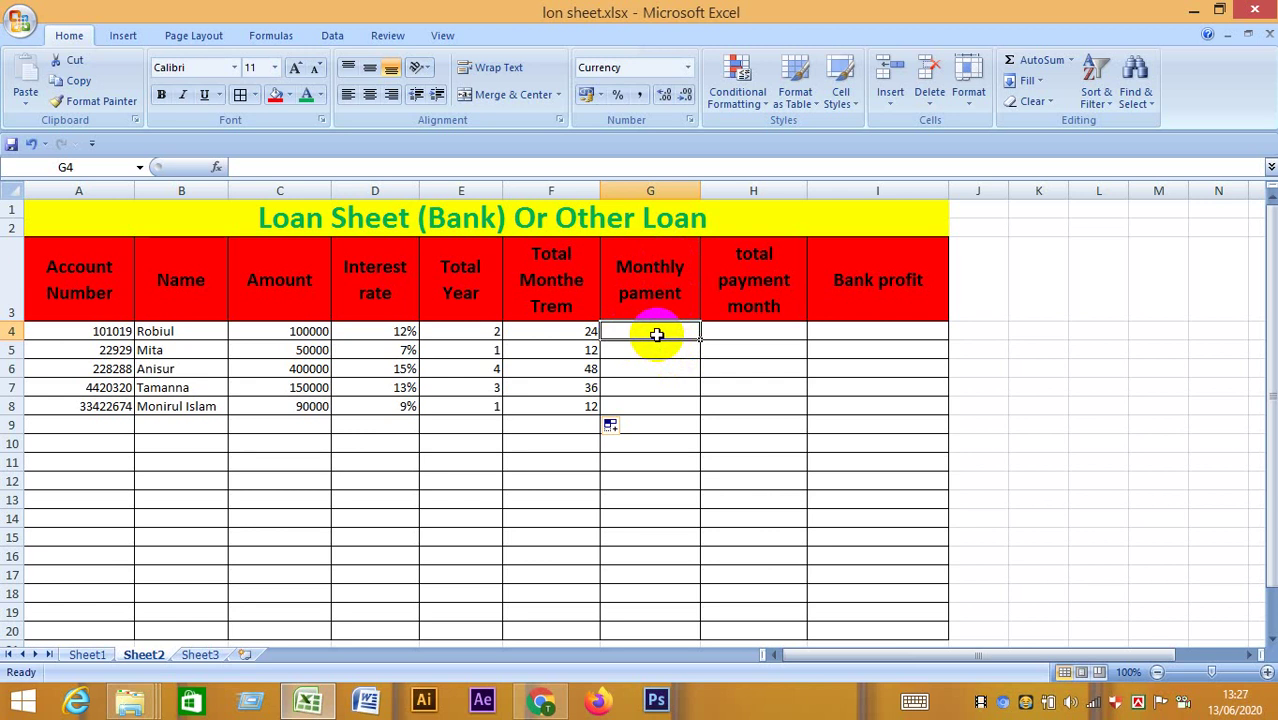
Enter the draft formula =pmt(D4/12,E4*12-C4 in G4, triggering a too-few-arguments error.
type("=")
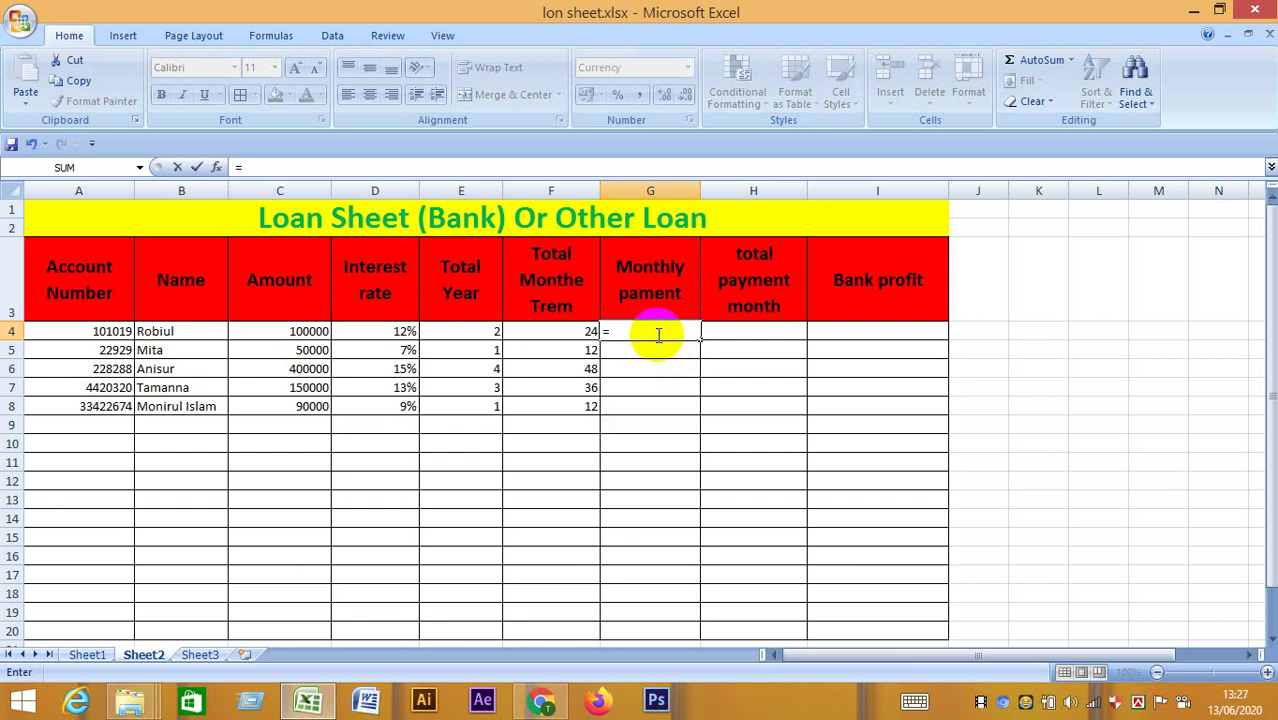
type("pm")
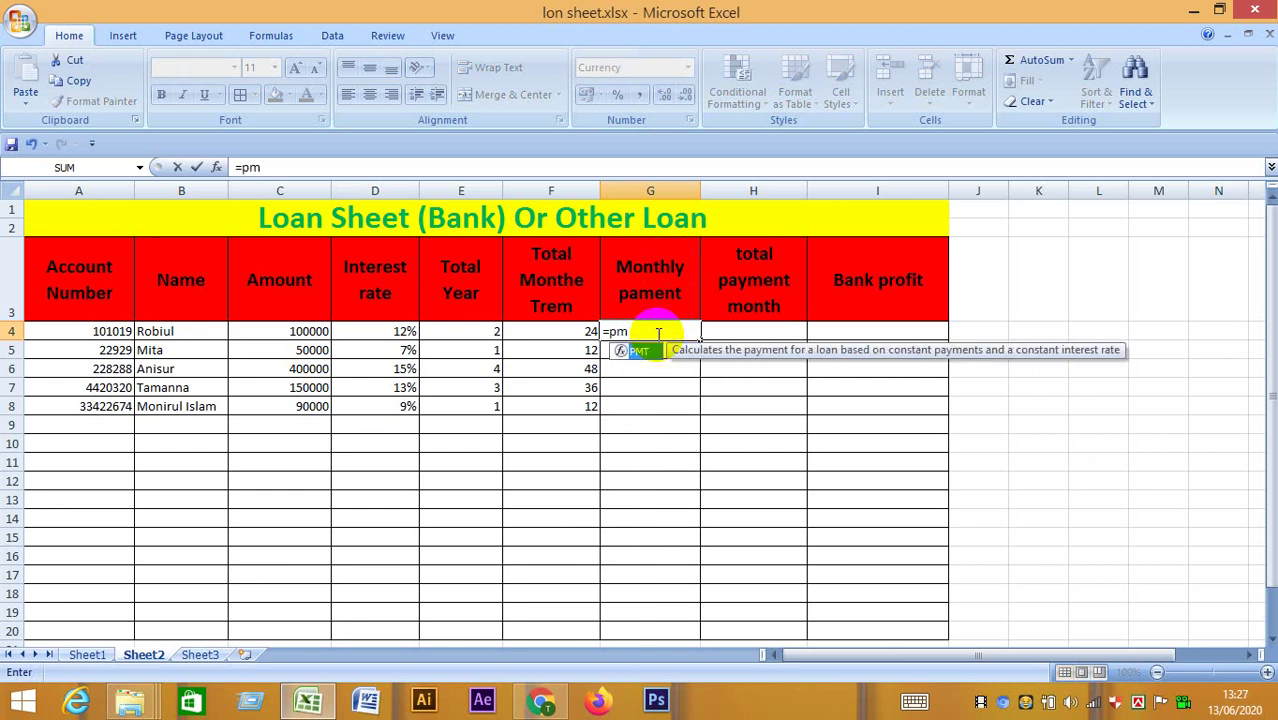
type("t")
type("(")
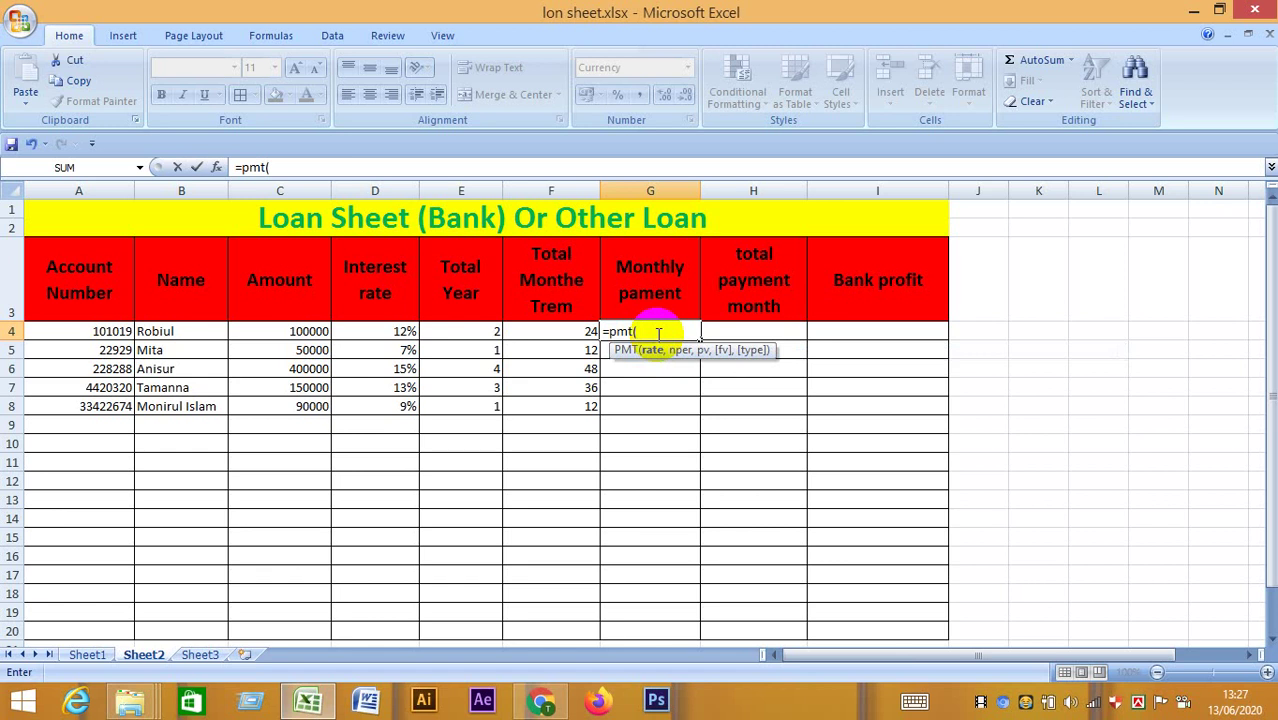
left_click(400, 330)
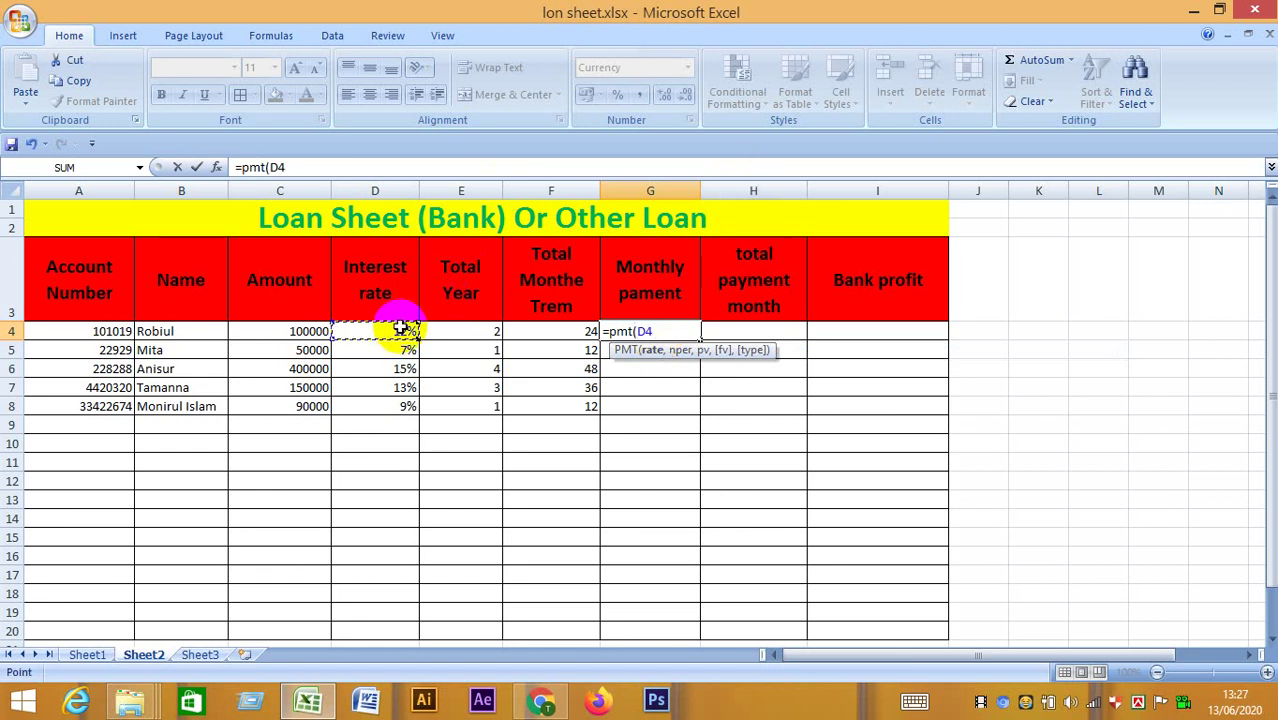
type("/")
type("12")
type(",")
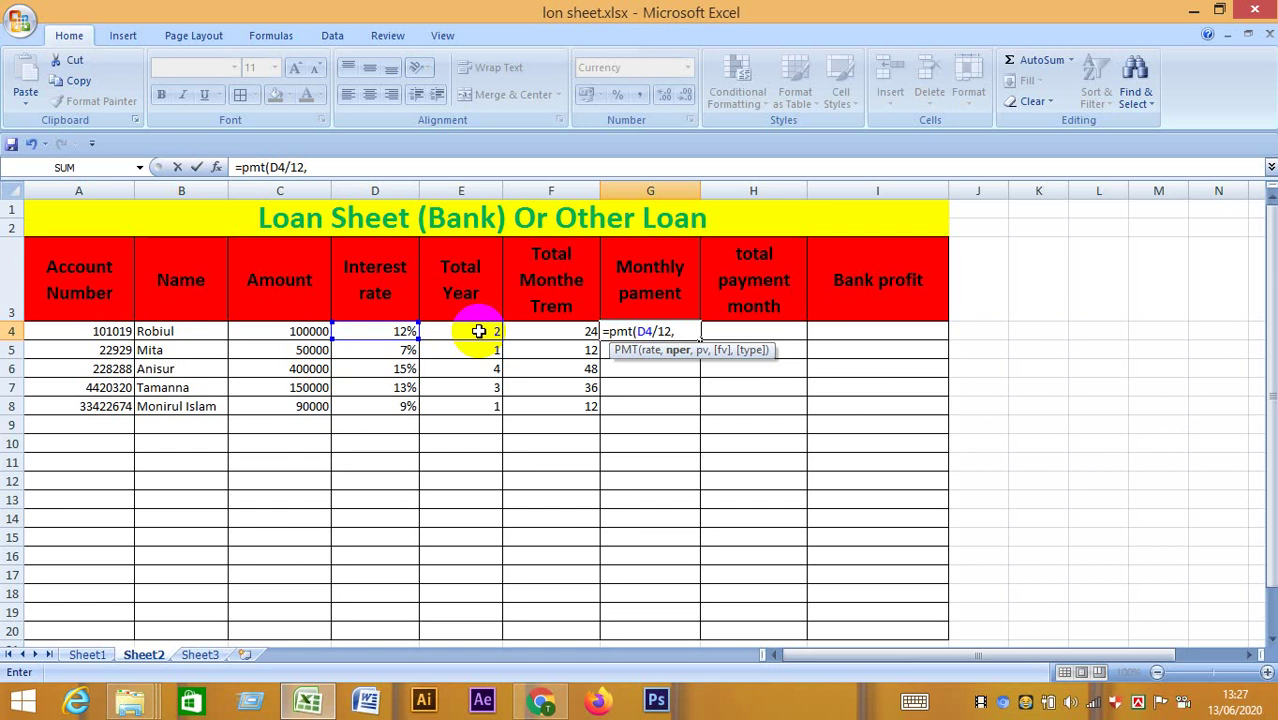
left_click(480, 331)
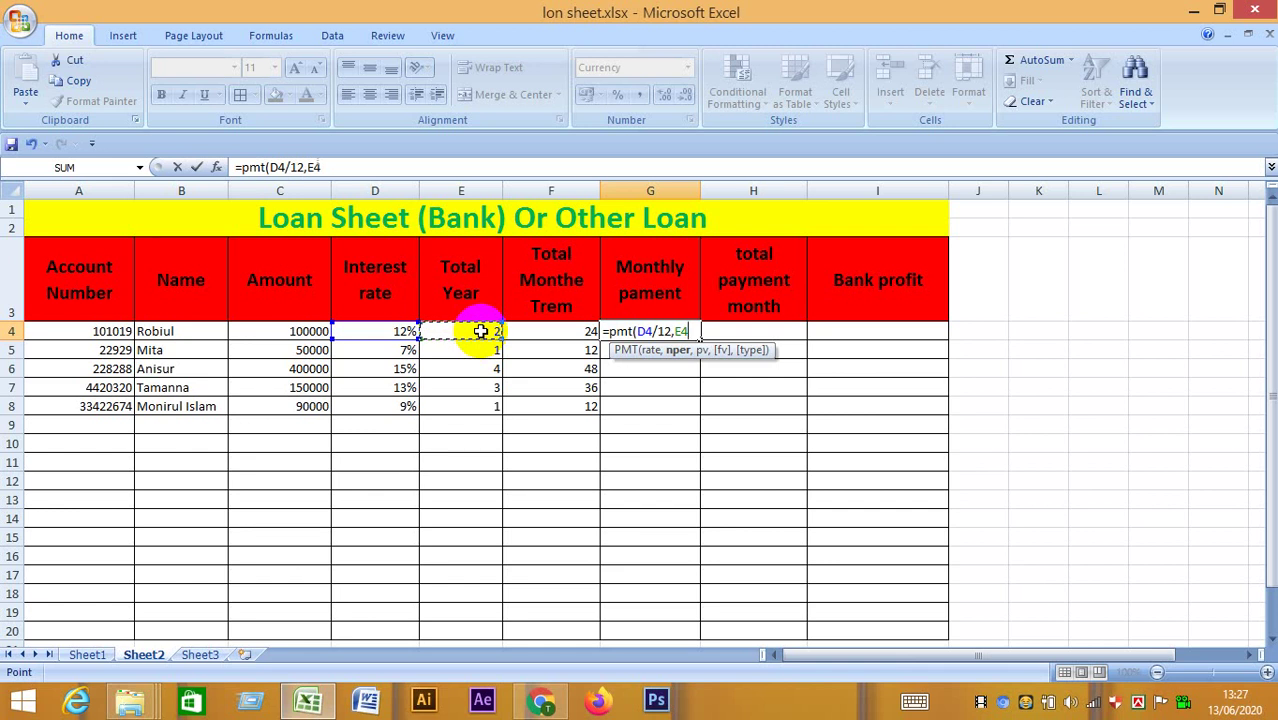
type("*")
type("12")
type("-")
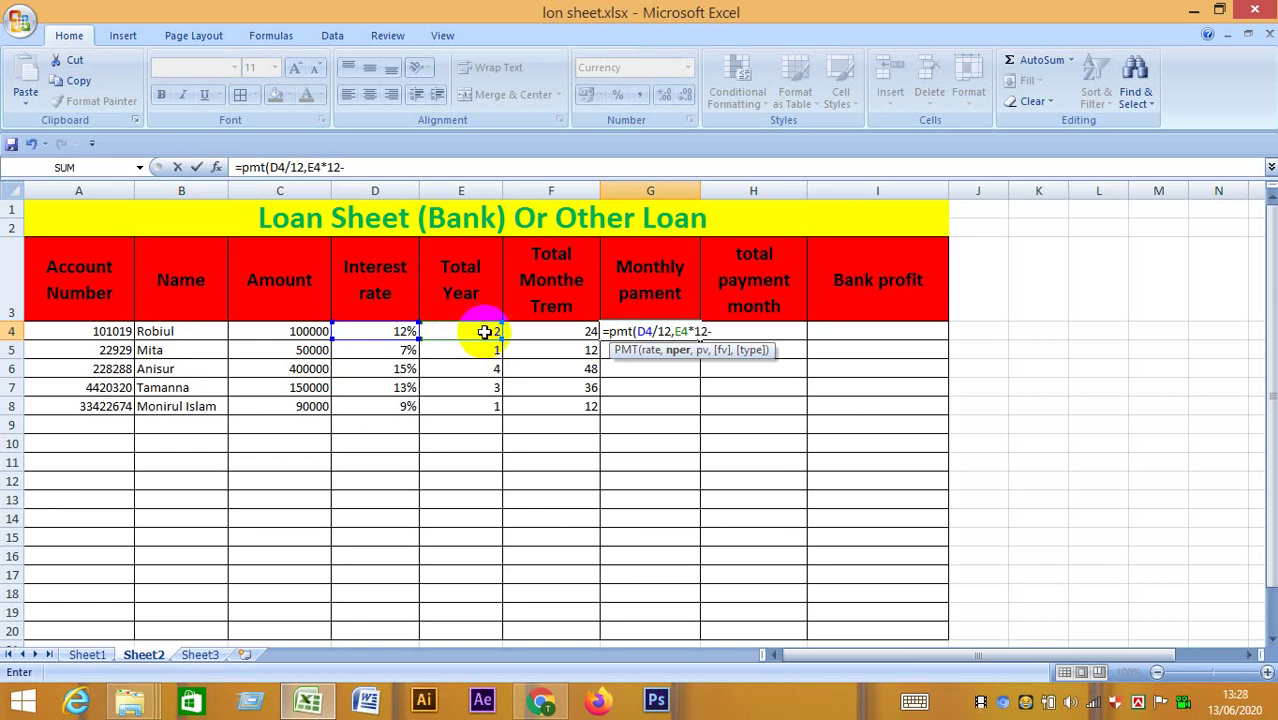
left_click(290, 331)
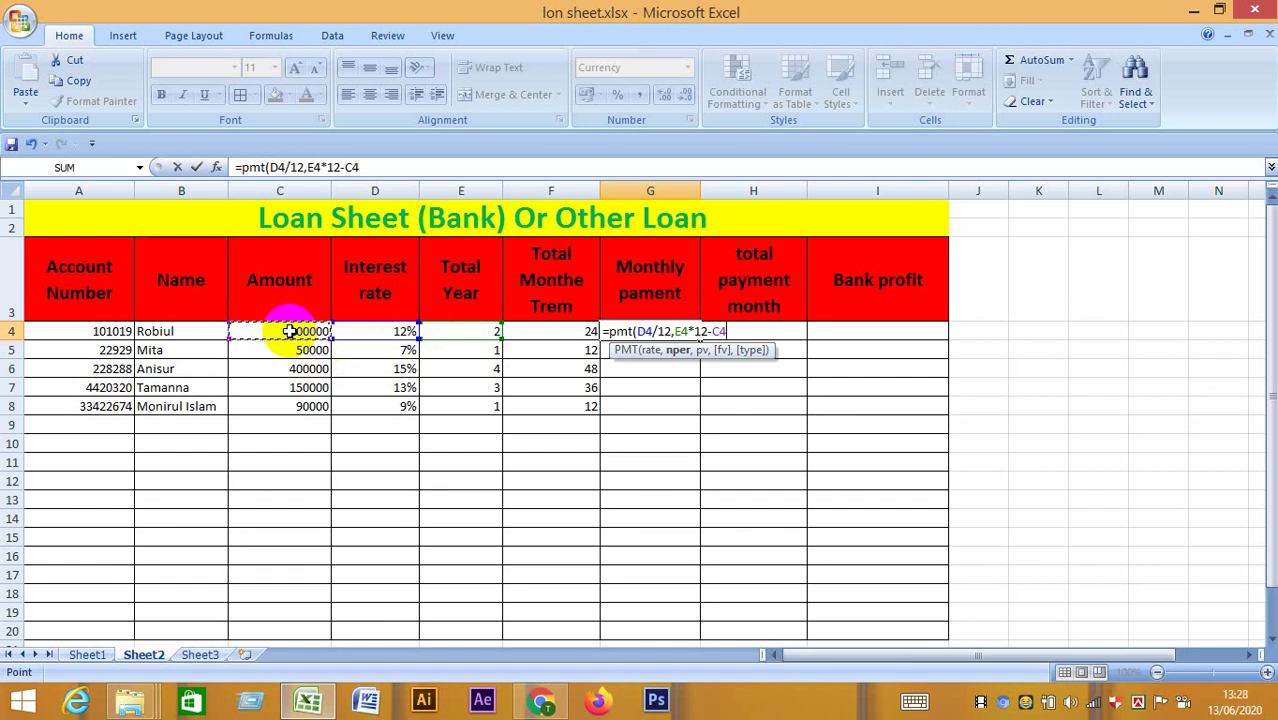
key("Return")
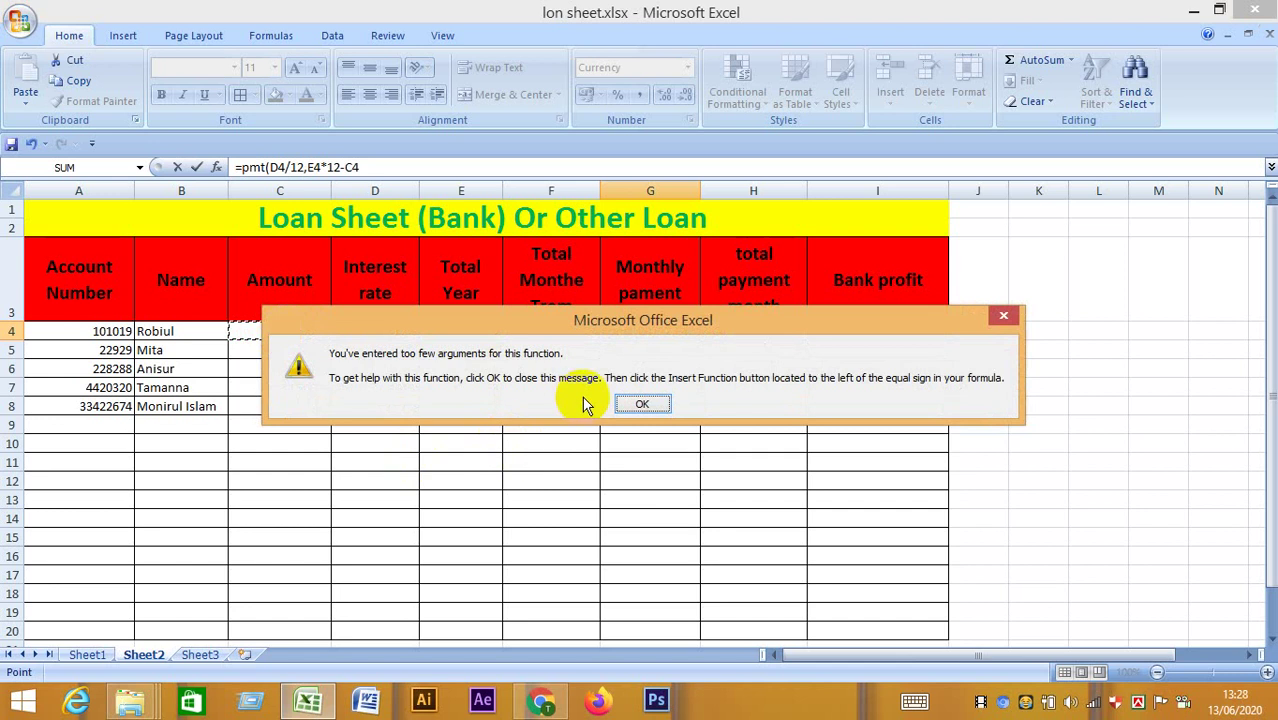
Dismiss the error and insert the missing comma before -C4, giving Tk.4,707.
left_click(642, 403)
left_click(727, 331)
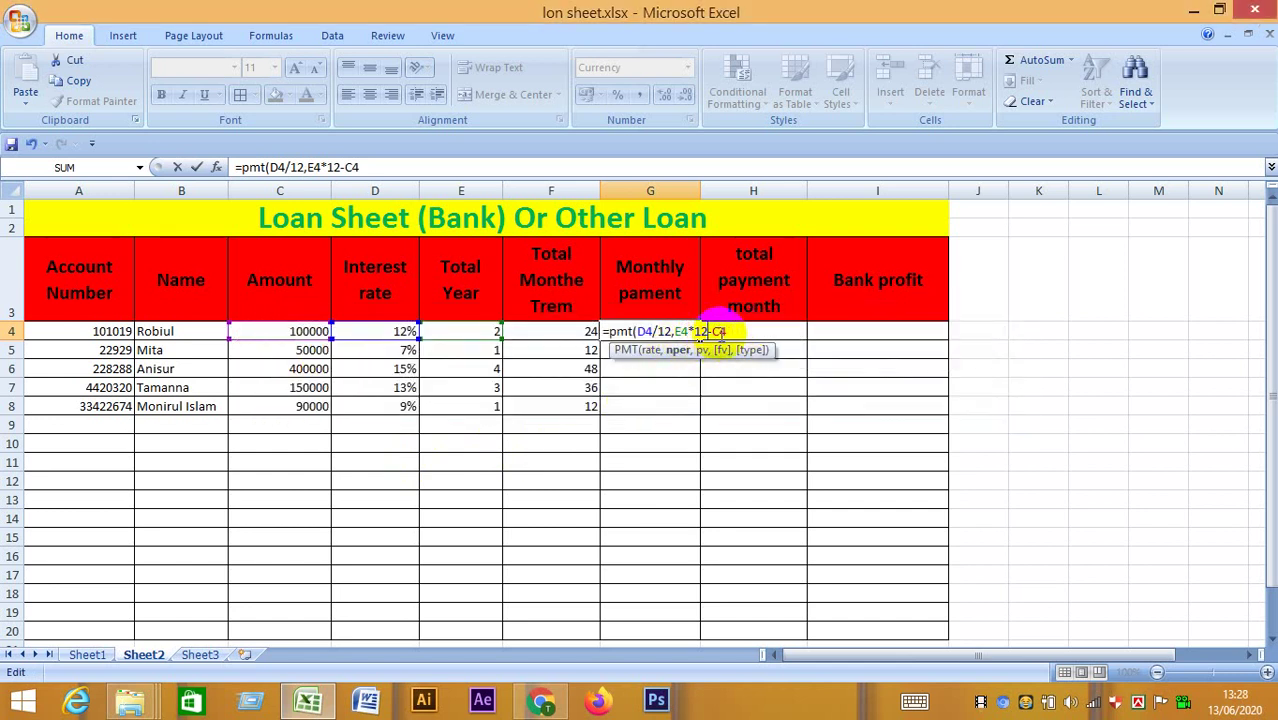
type(",")
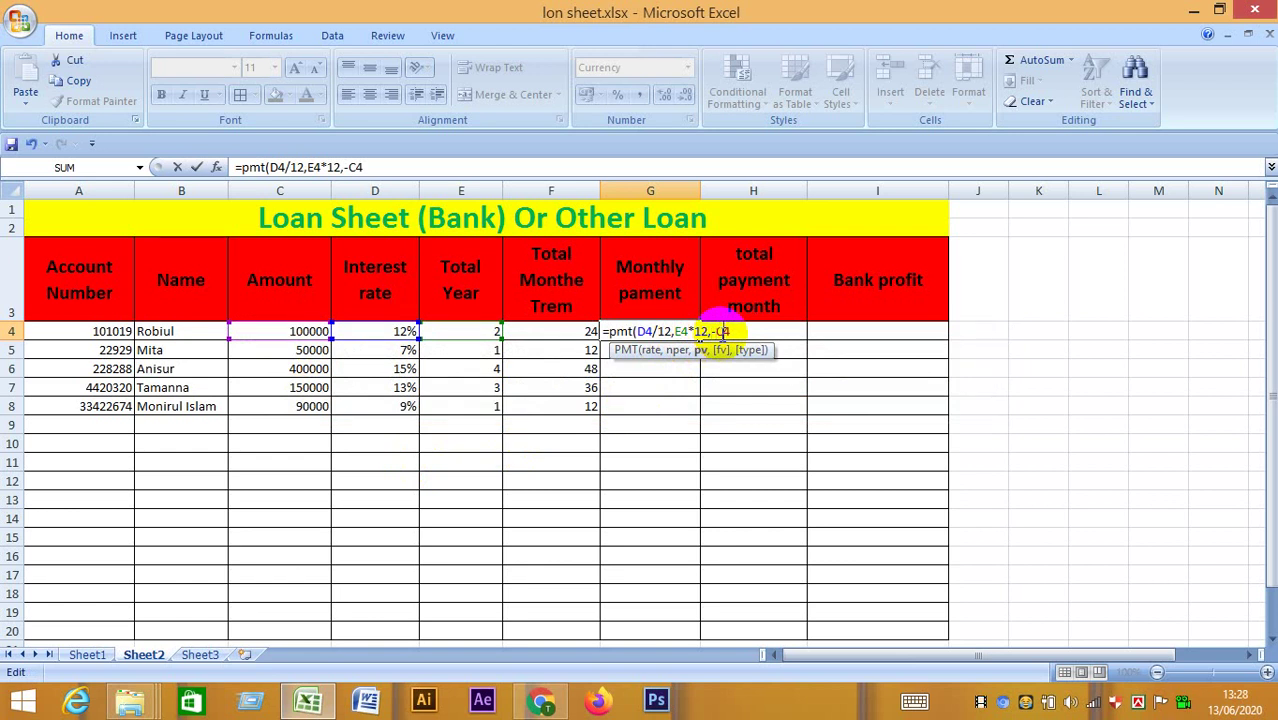
key("Return")
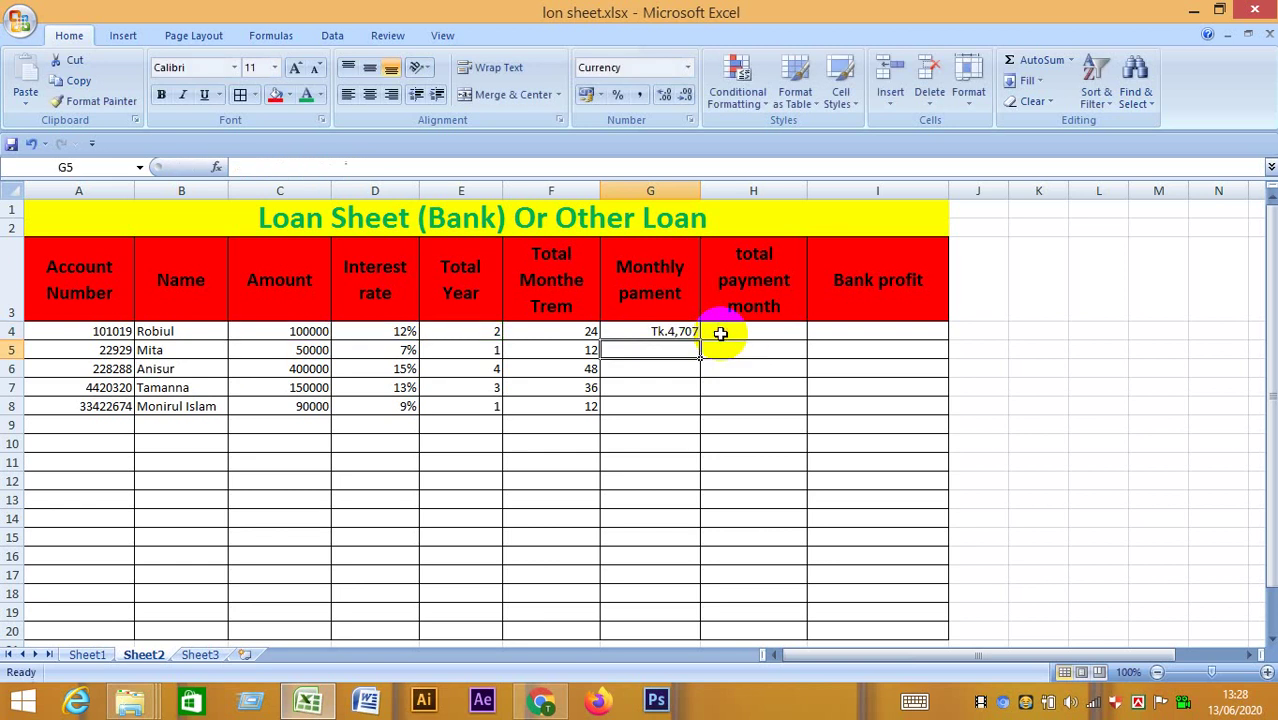
Try two decimal places on G4's payment, then round it back to whole taka.
left_click(662, 331)
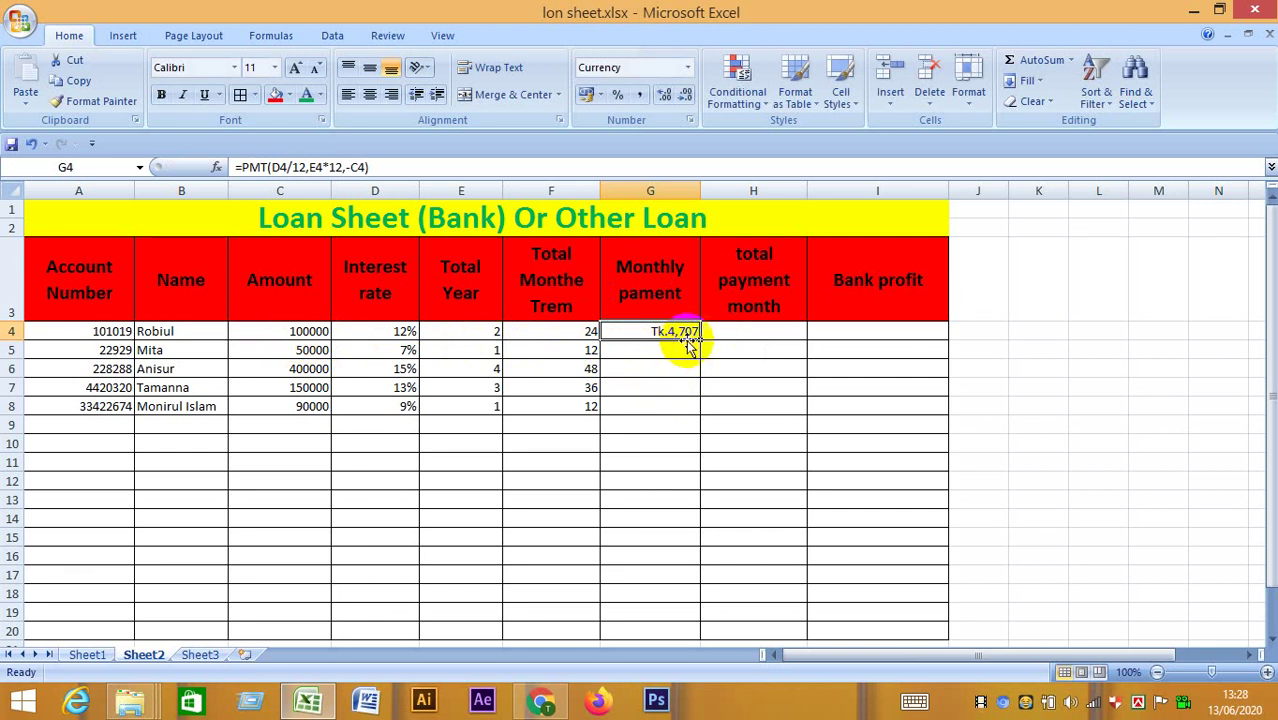
left_click(664, 96)
left_click(664, 96)
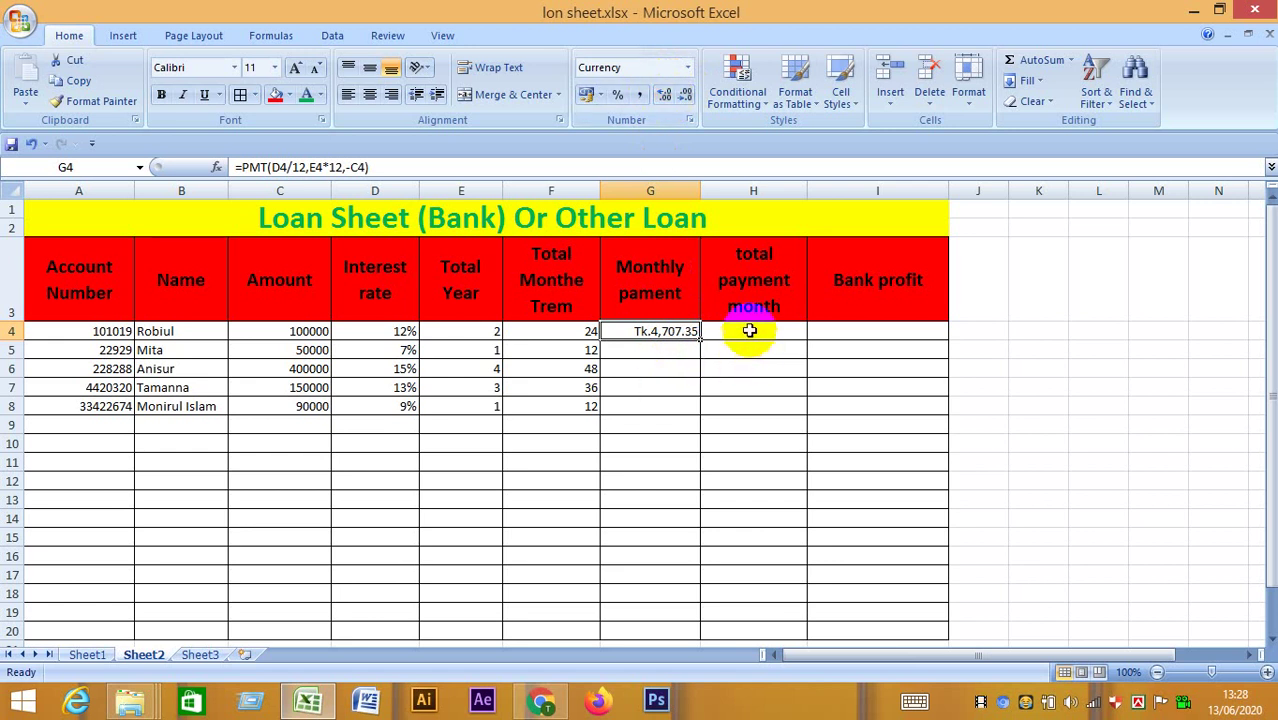
left_click(687, 96)
left_click(687, 96)
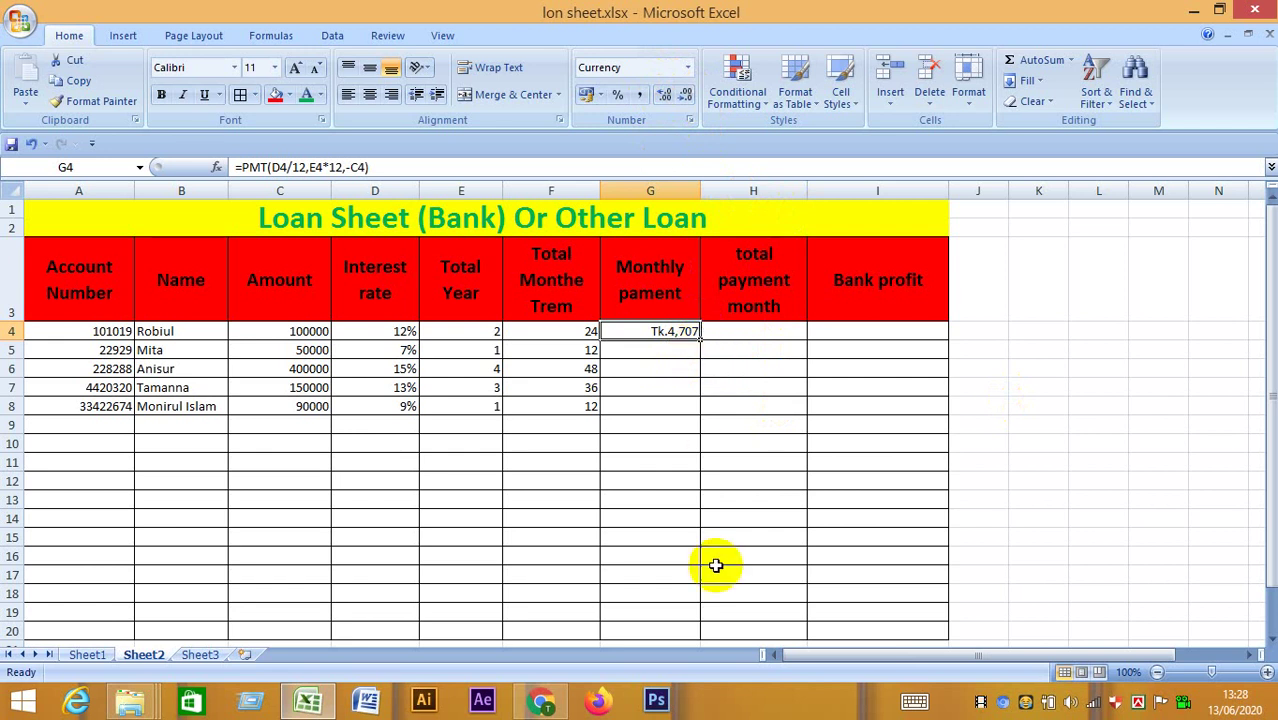
After checking Sheet1, fill the payment formula down G4:G8 (Tk.4,707 to Tk.7,871).
left_click(88, 653)
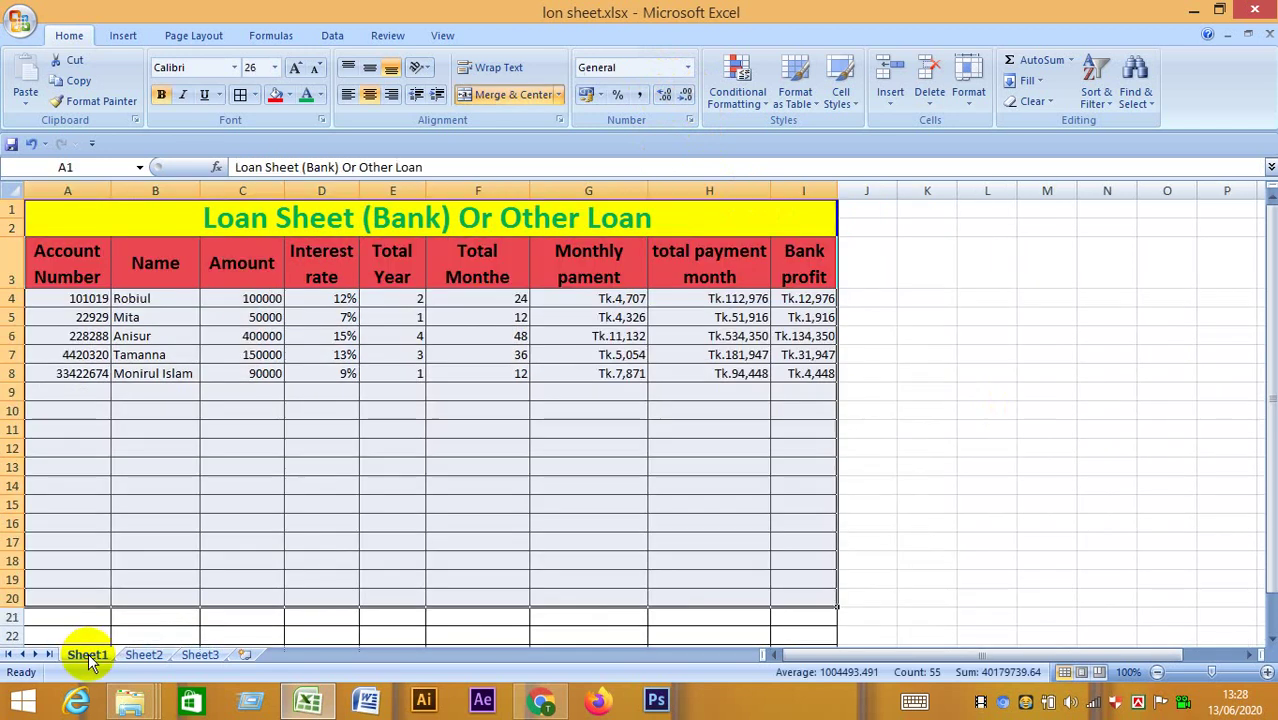
left_click(150, 655)
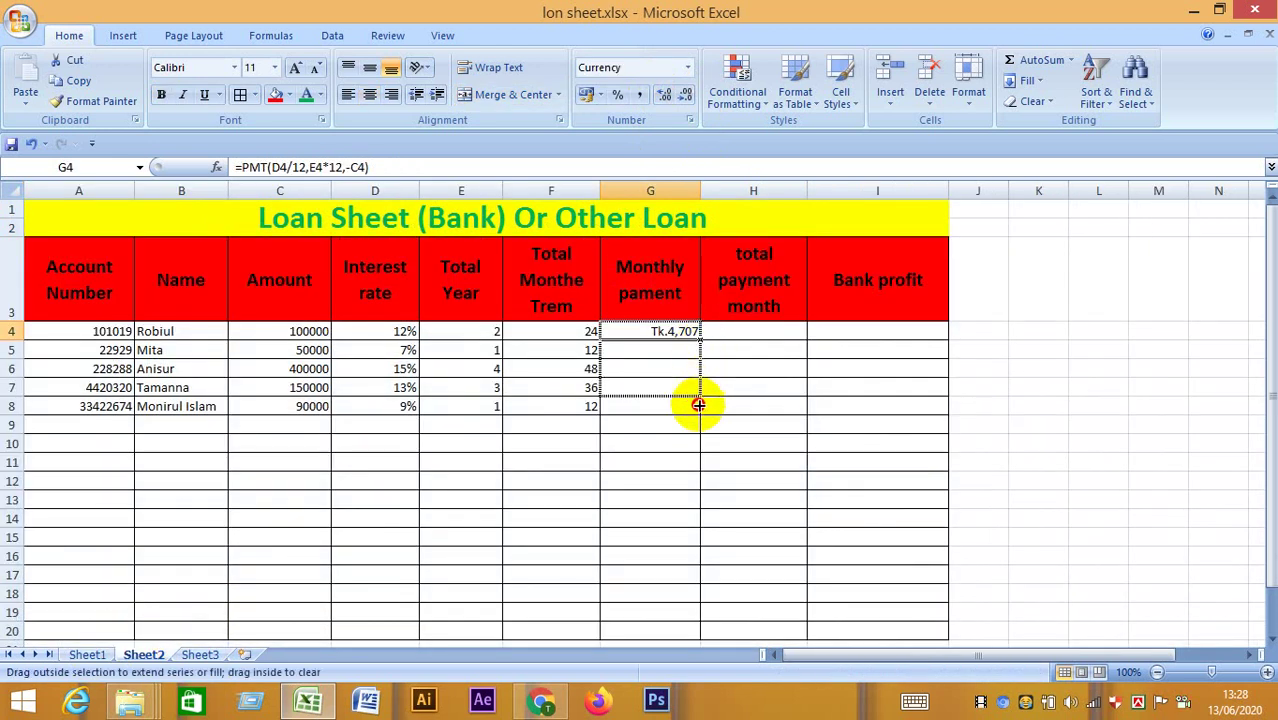
left_click_drag(700, 340, 693, 407)
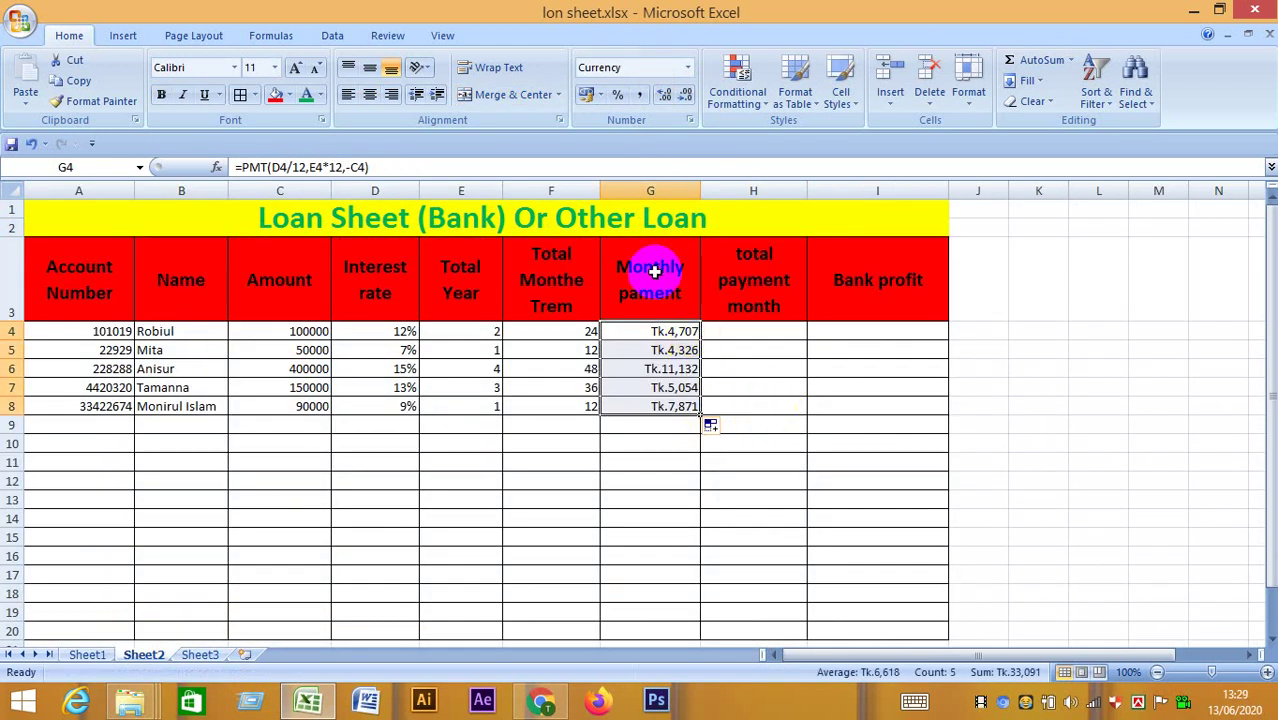
left_click(728, 333)
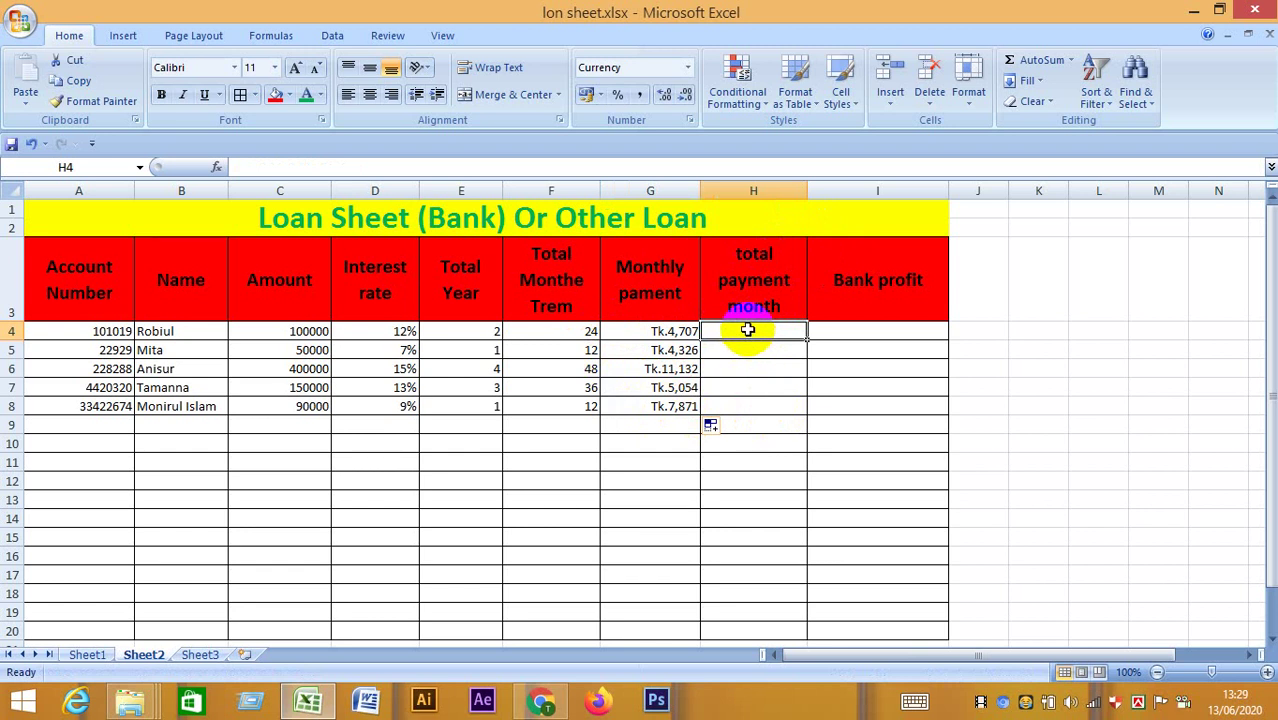
Enter =G4*F4 in H4 for a first-loan total payment of Tk.112,976.
type("=")
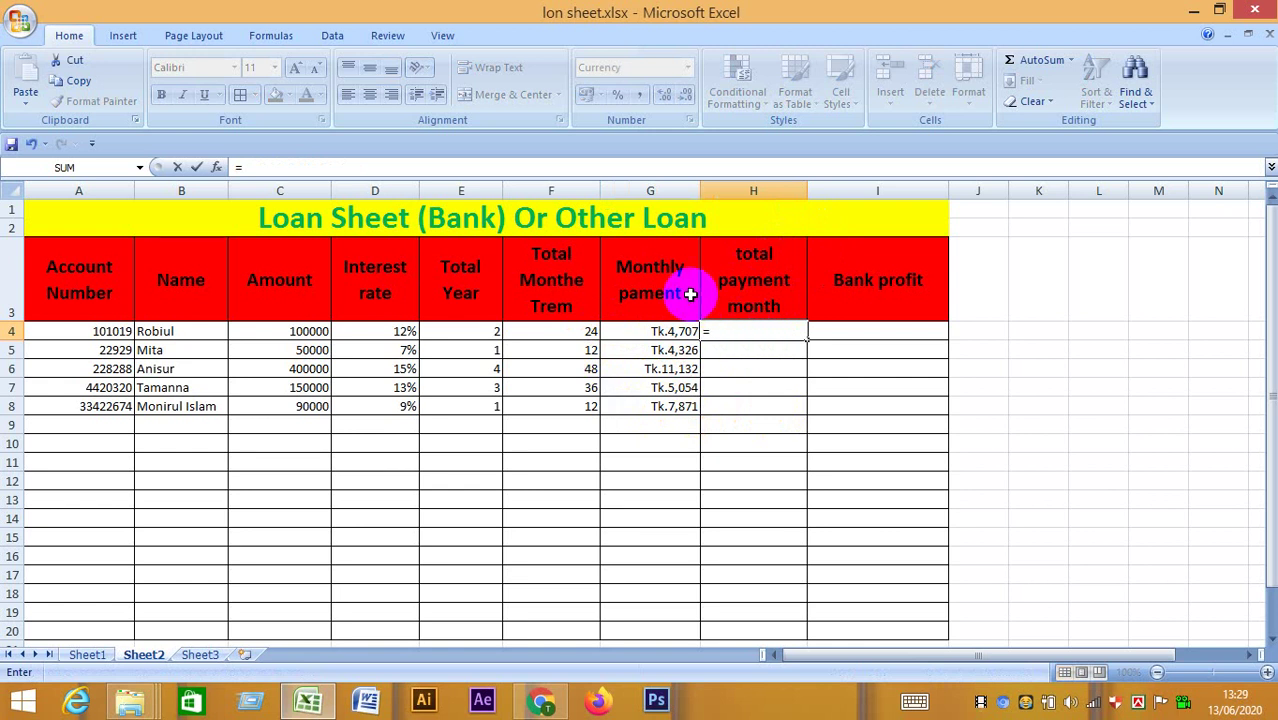
left_click(668, 331)
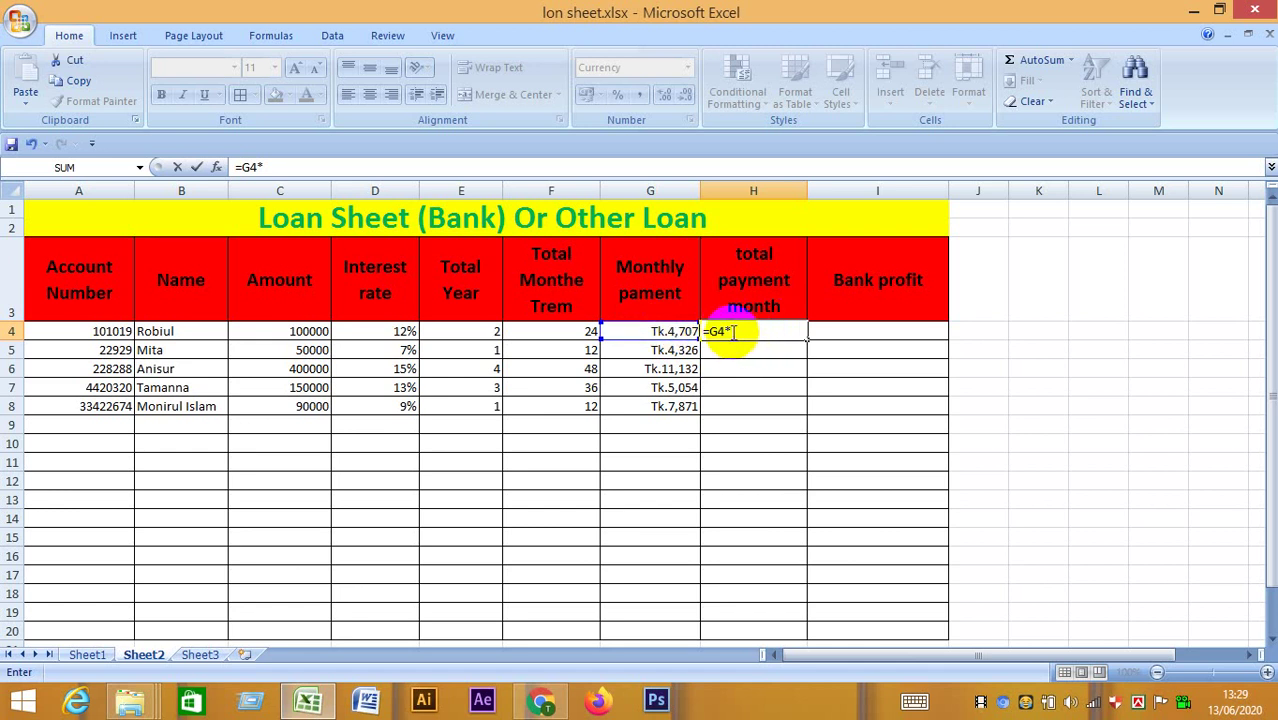
left_click(545, 331)
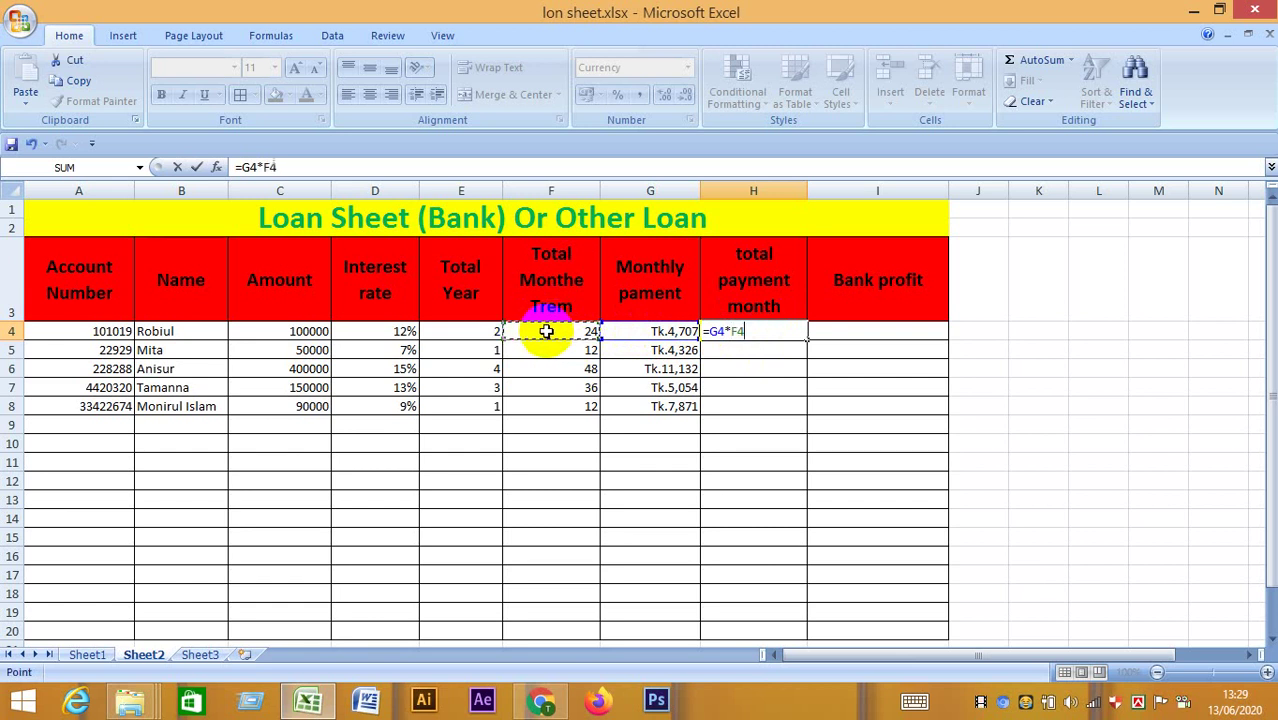
key("Return")
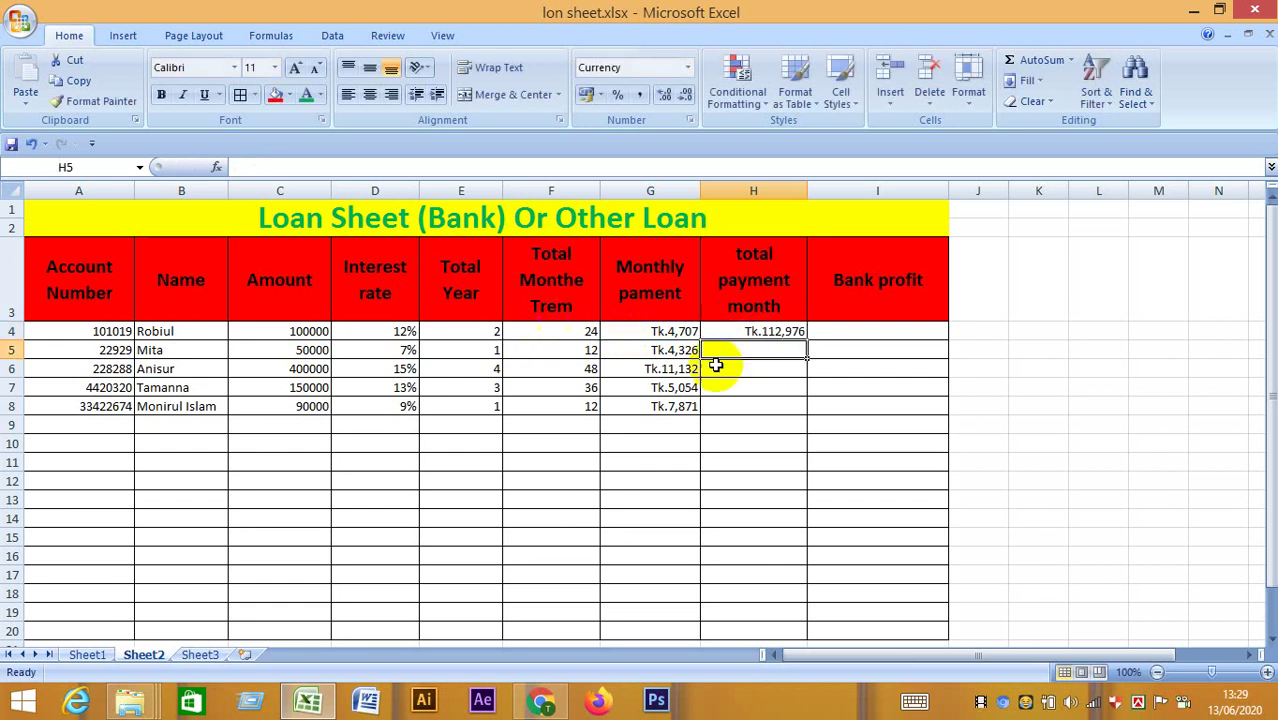
left_click(742, 330)
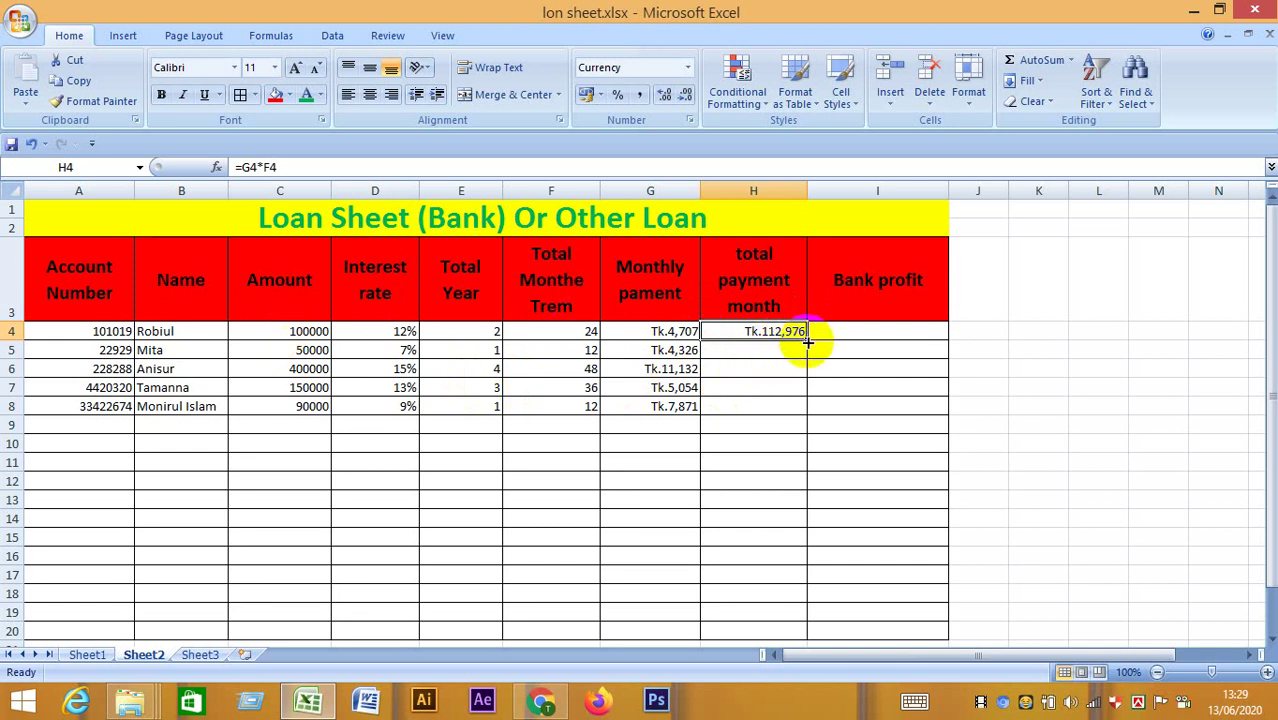
Fill H4's formula down to H8 and keep totals in whole taka, Tk.112,976 to Tk.94,448.
left_click_drag(807, 342, 807, 410)
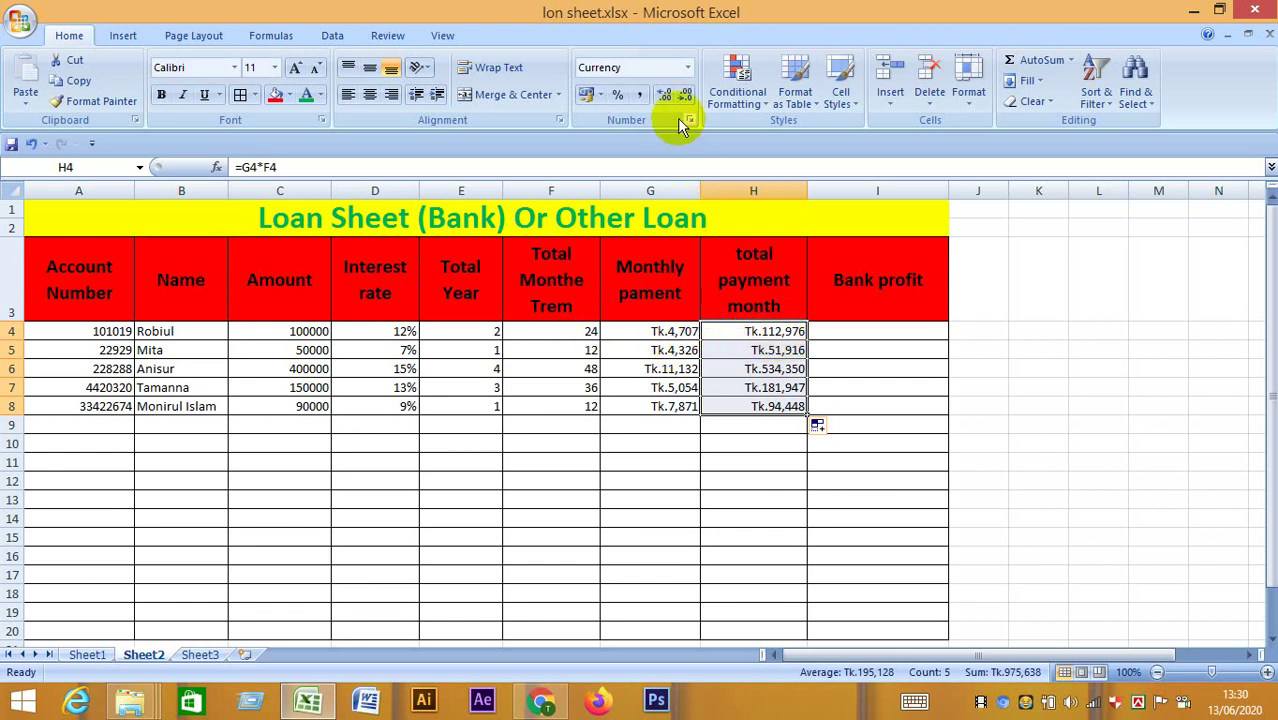
left_click(666, 95)
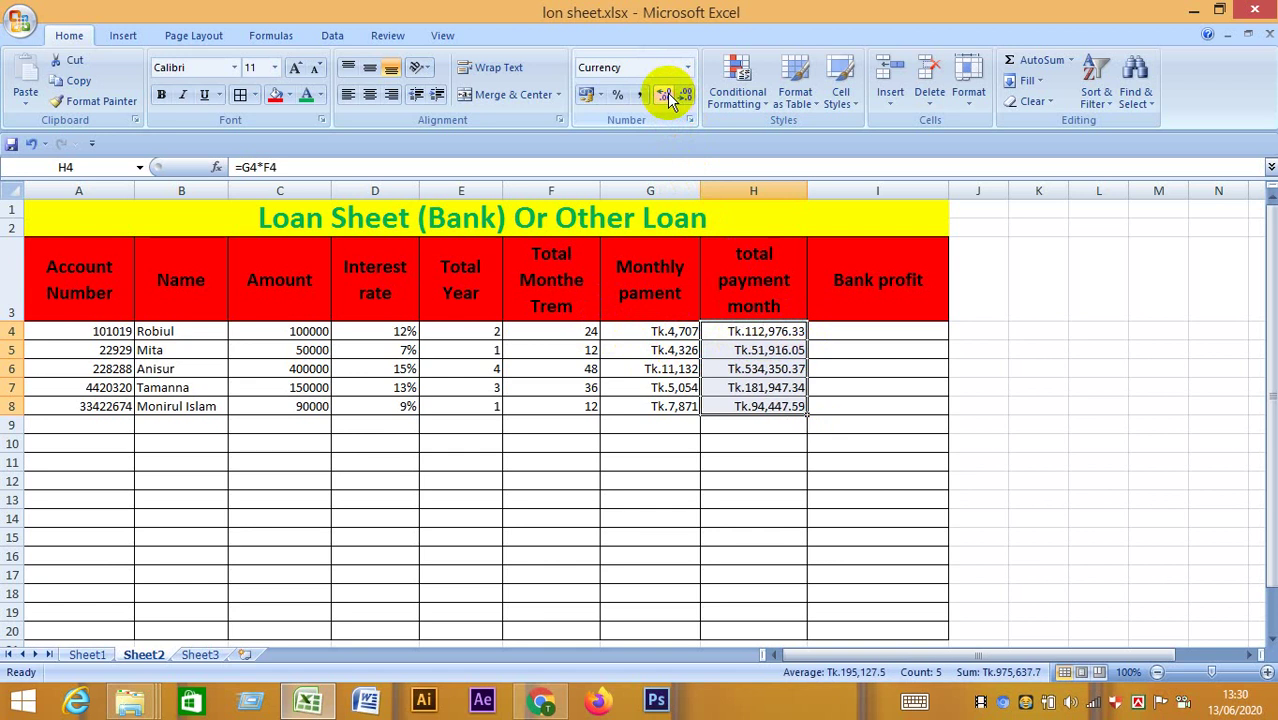
left_click(666, 95)
left_click(683, 95)
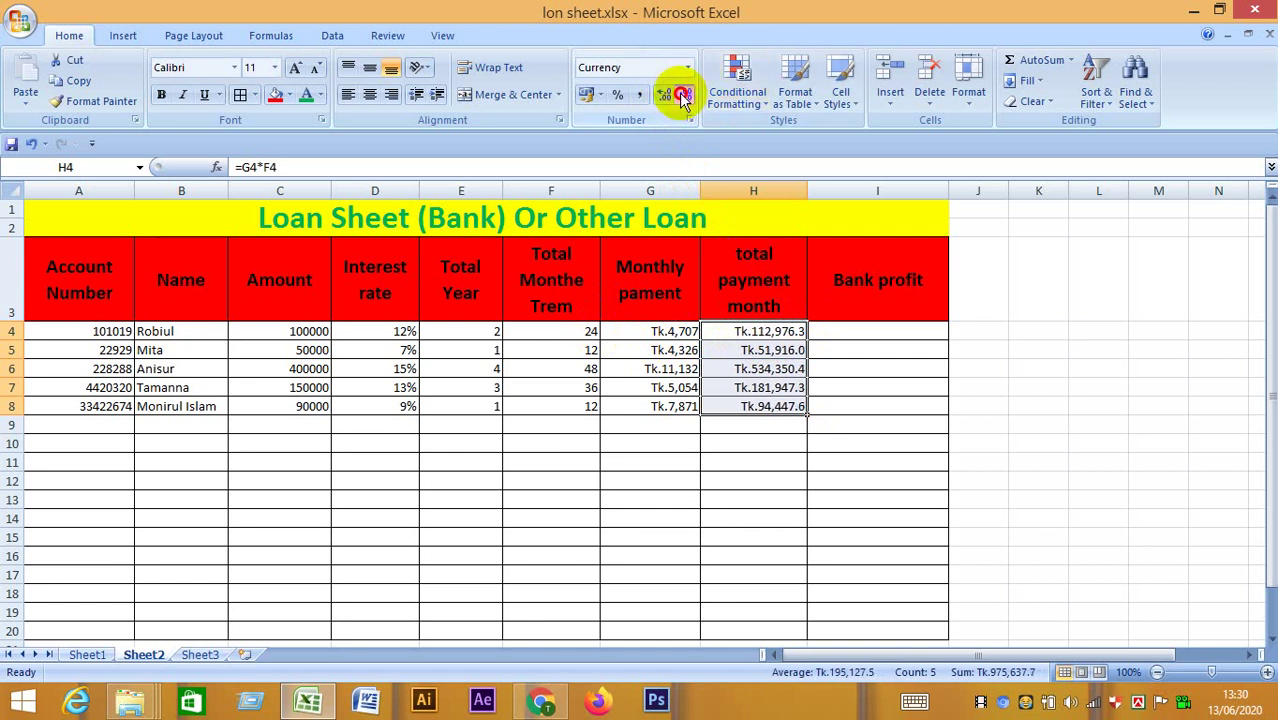
left_click(683, 95)
left_click(868, 331)
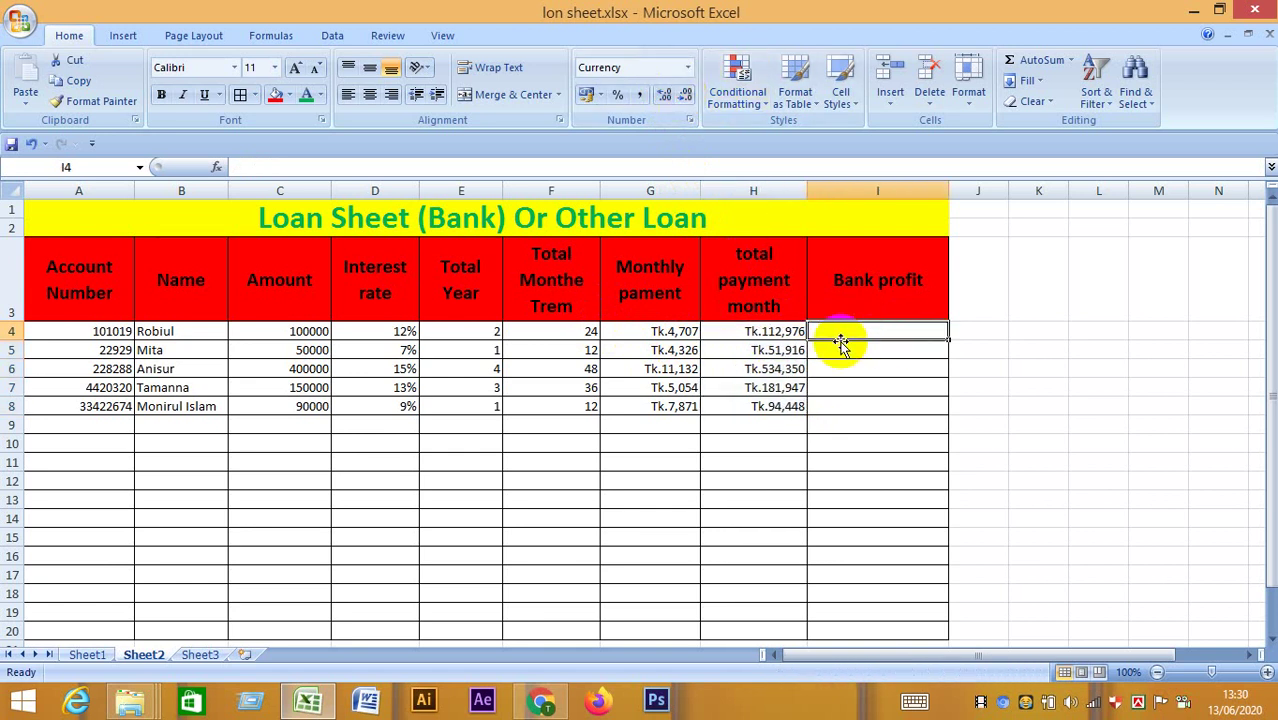
Enter =H4-C4 in I4 and fill it down to I8, Tk.12,976 through Tk.4,448.
left_click(838, 333)
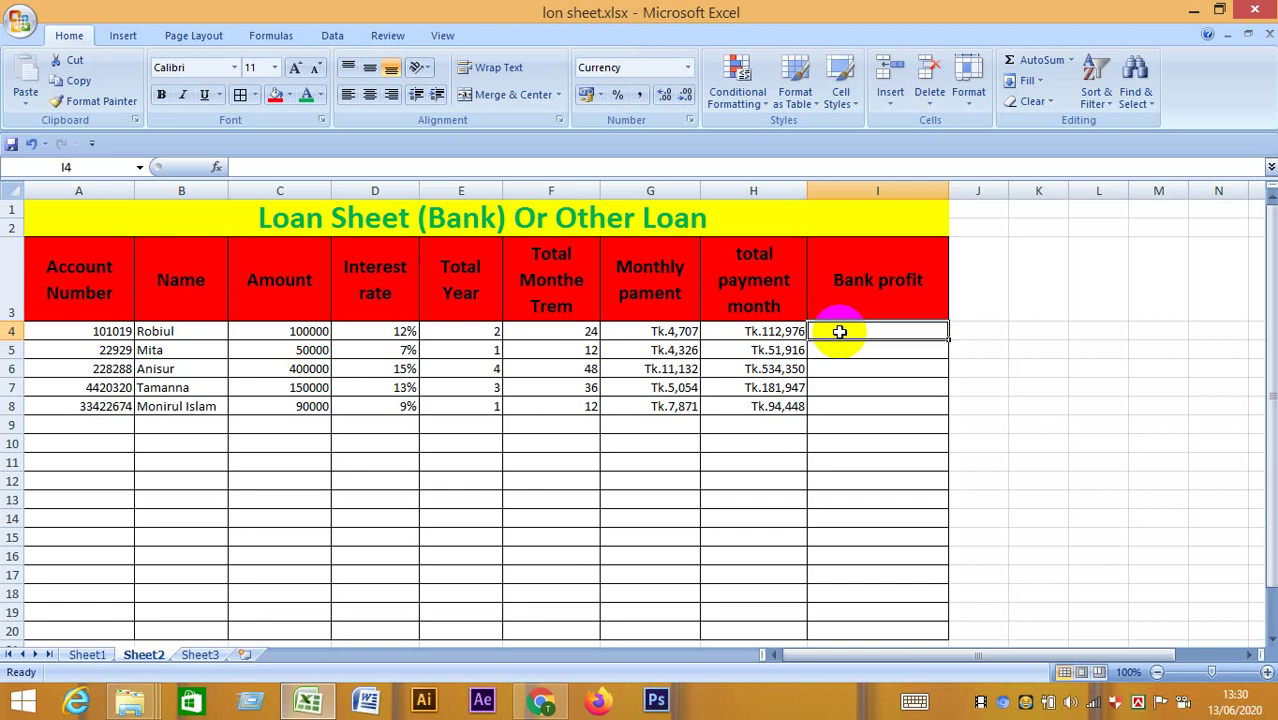
type("=")
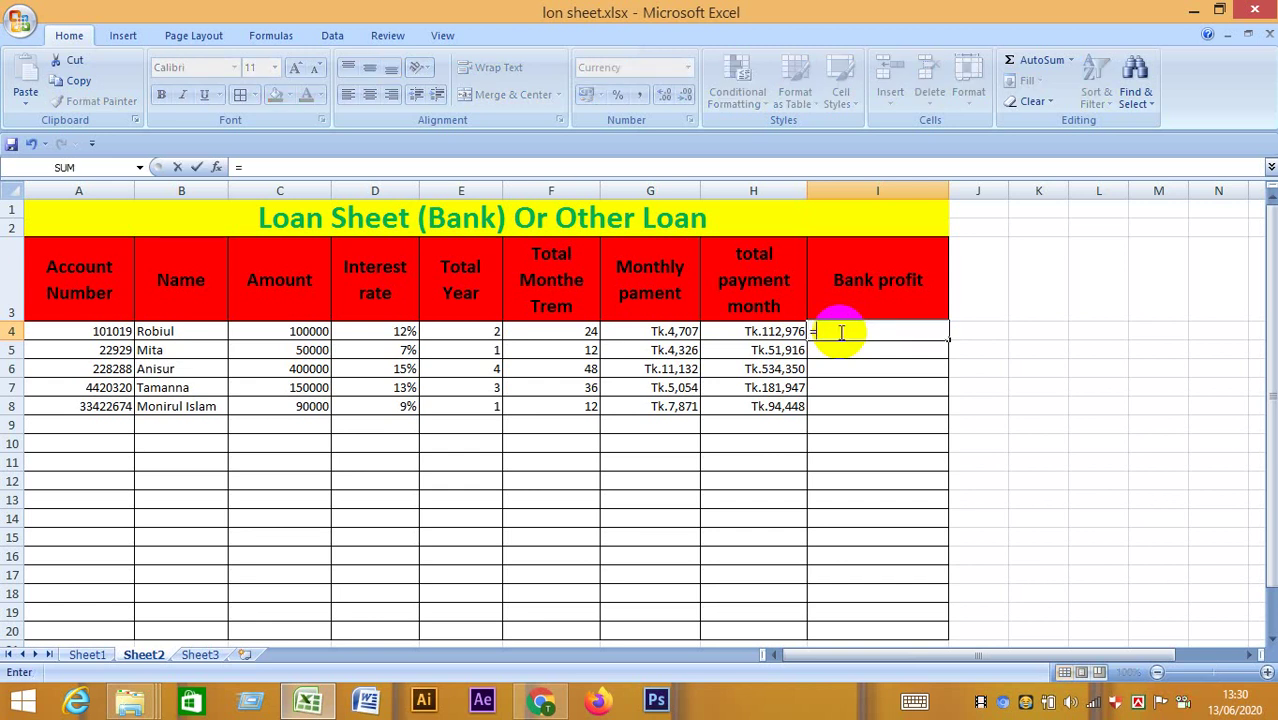
left_click(778, 334)
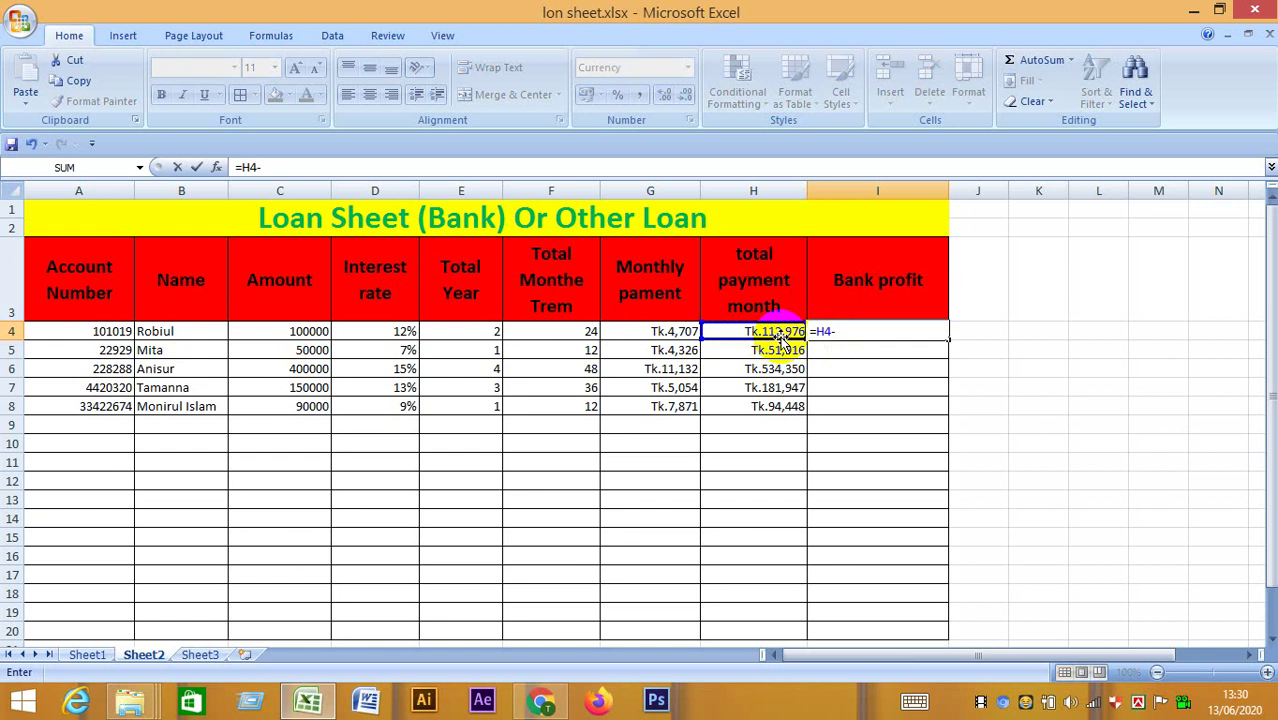
left_click(308, 332)
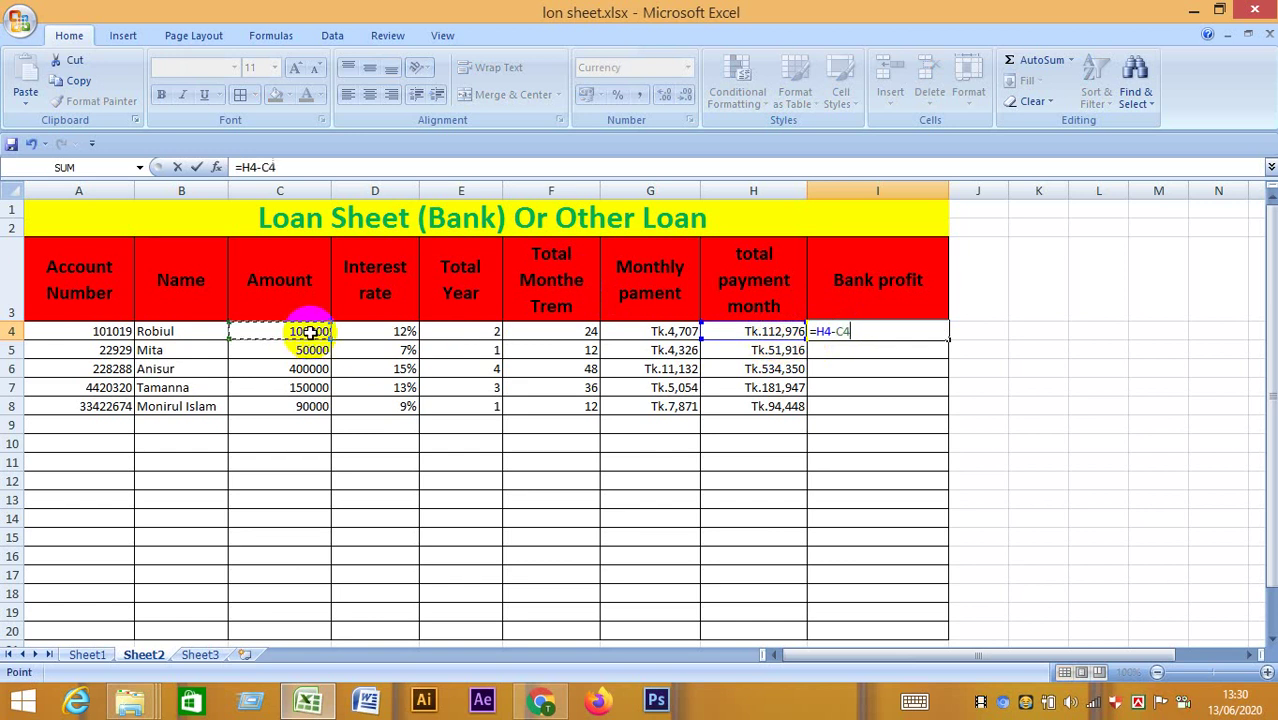
key("Return")
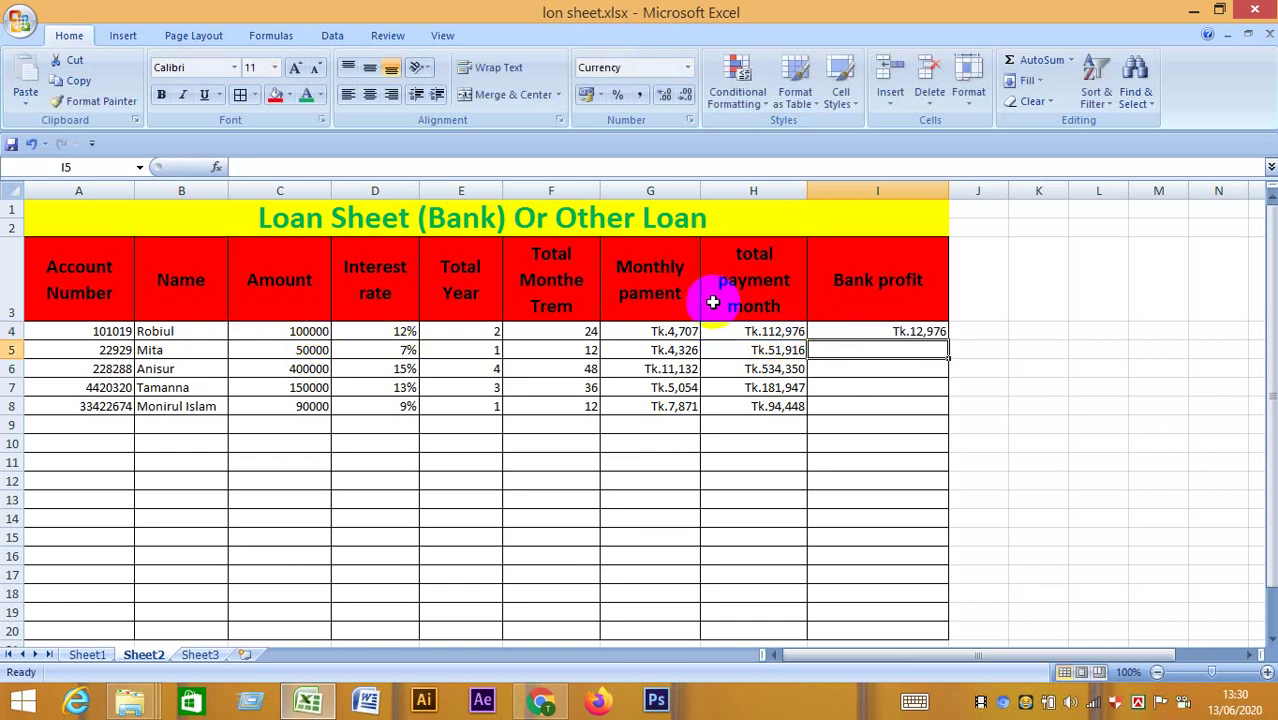
left_click(865, 331)
left_click_drag(947, 338, 940, 406)
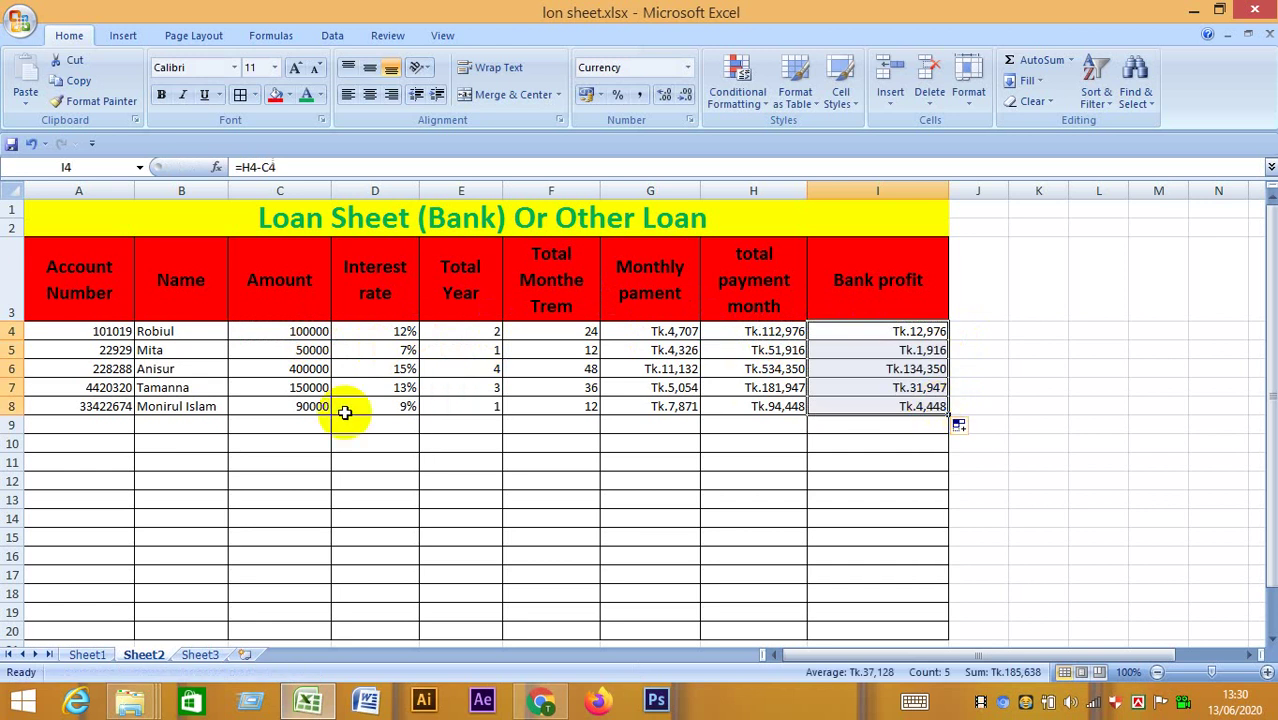
left_click(657, 332)
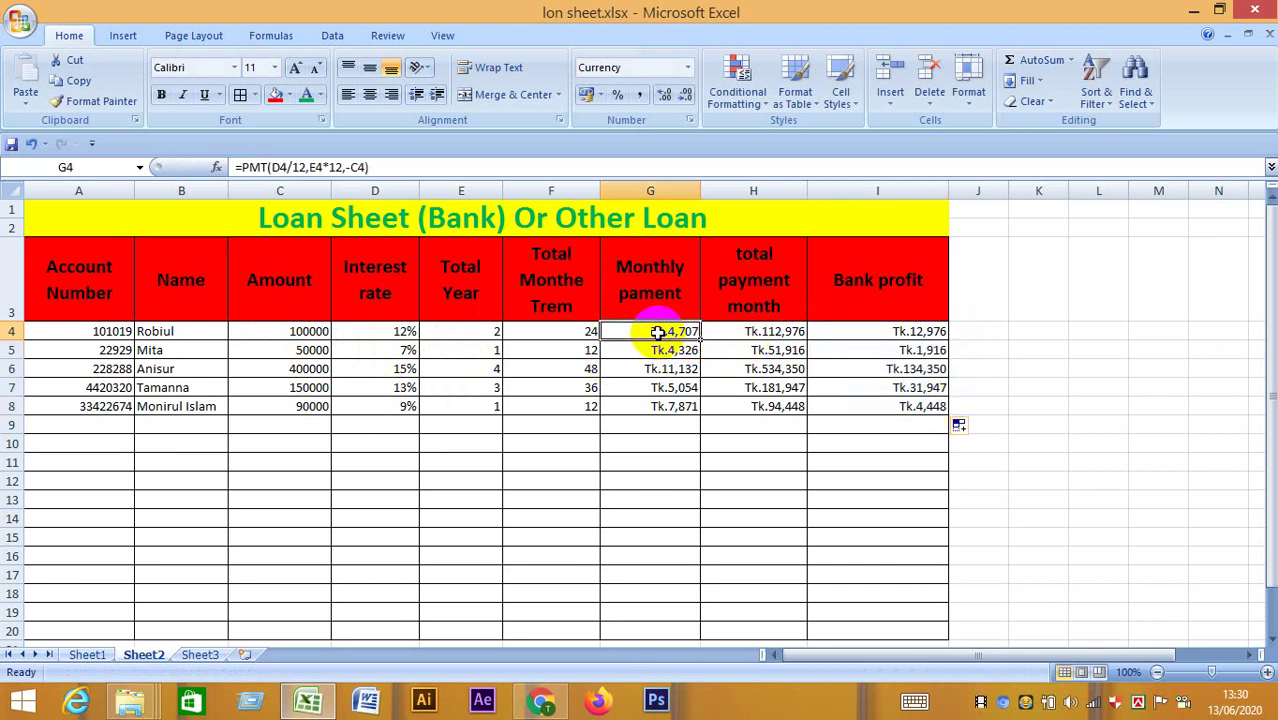
left_click(690, 66)
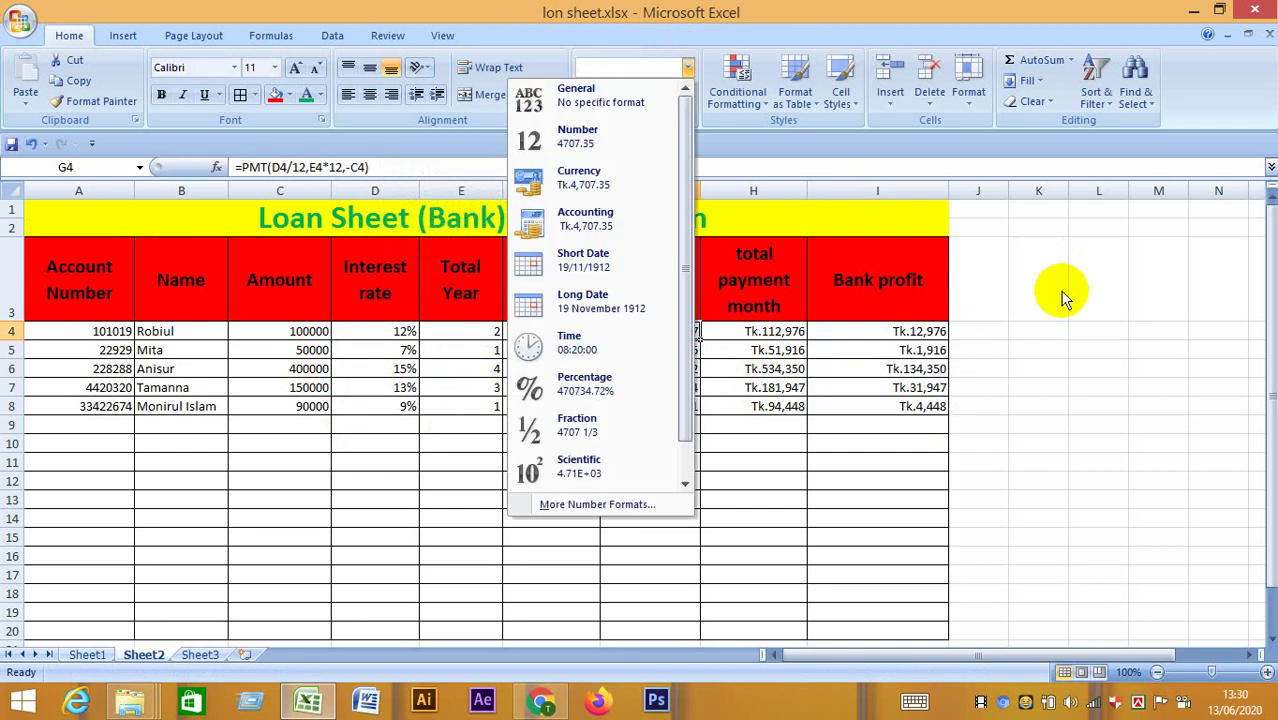
left_click(1092, 466)
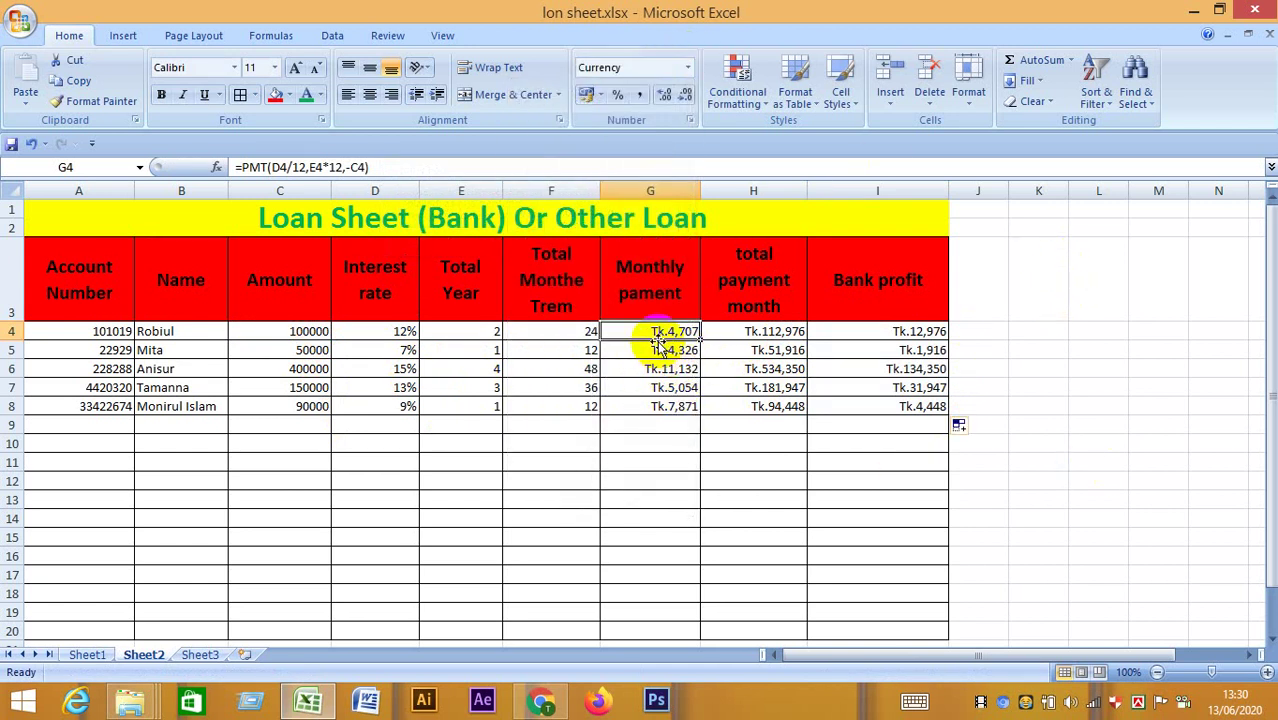
left_click(687, 66)
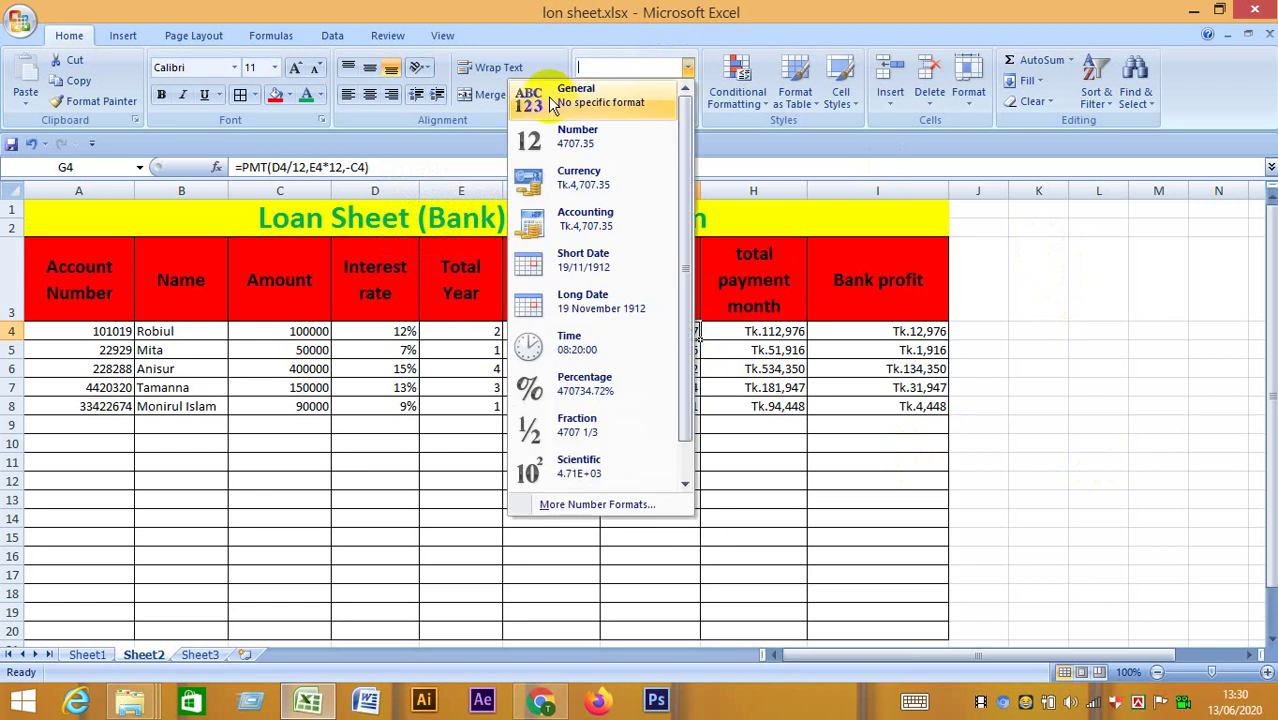
left_click(1021, 371)
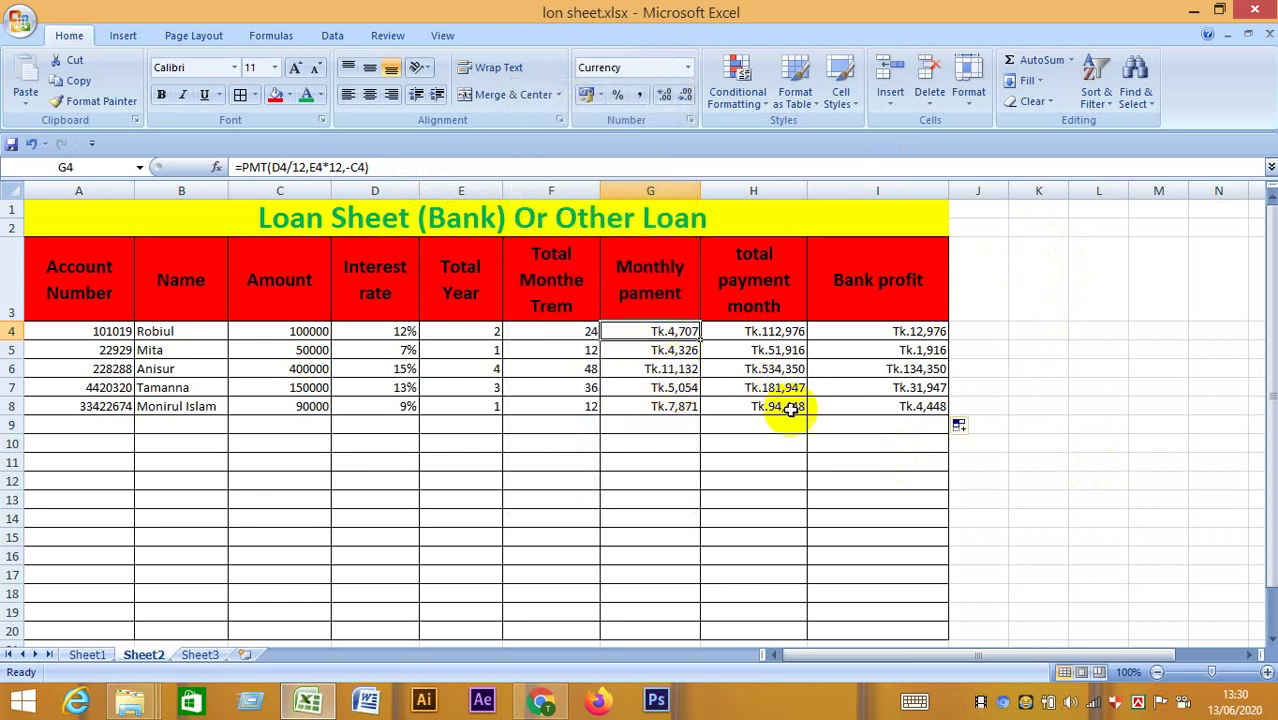
scroll(830, 440, "down", 1)
scroll(825, 445, "up", 1)
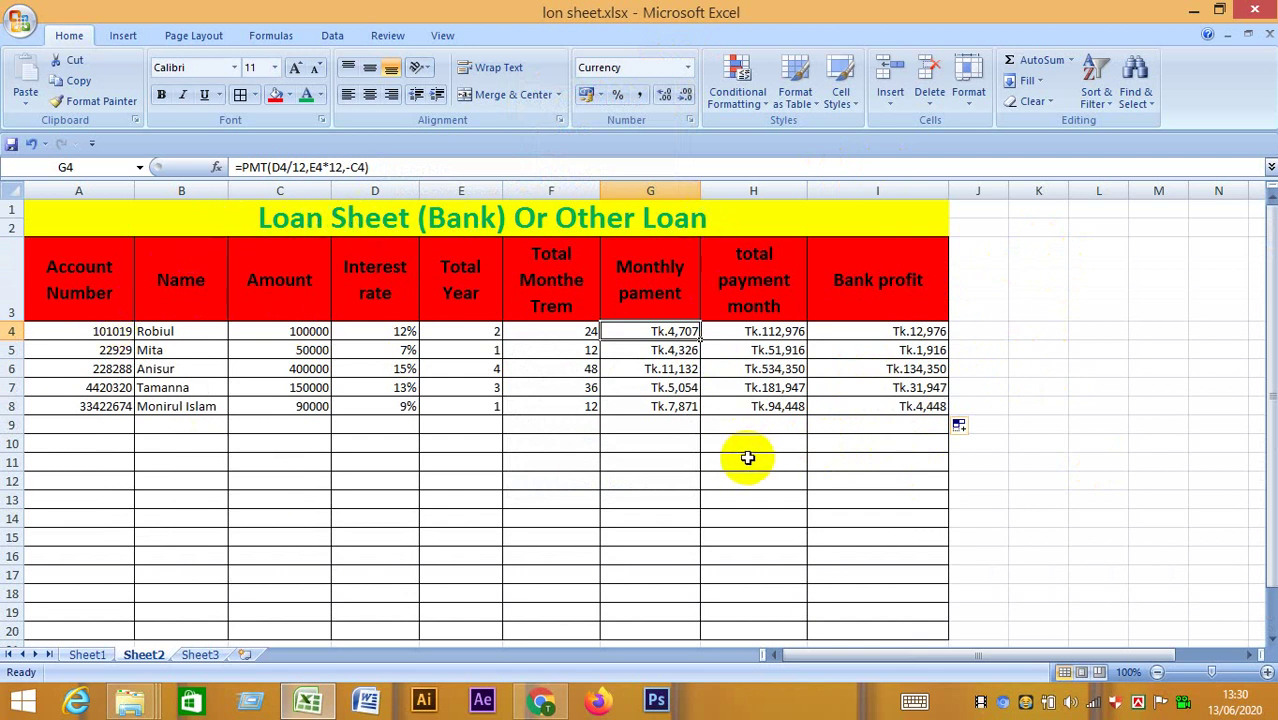
left_click(542, 338)
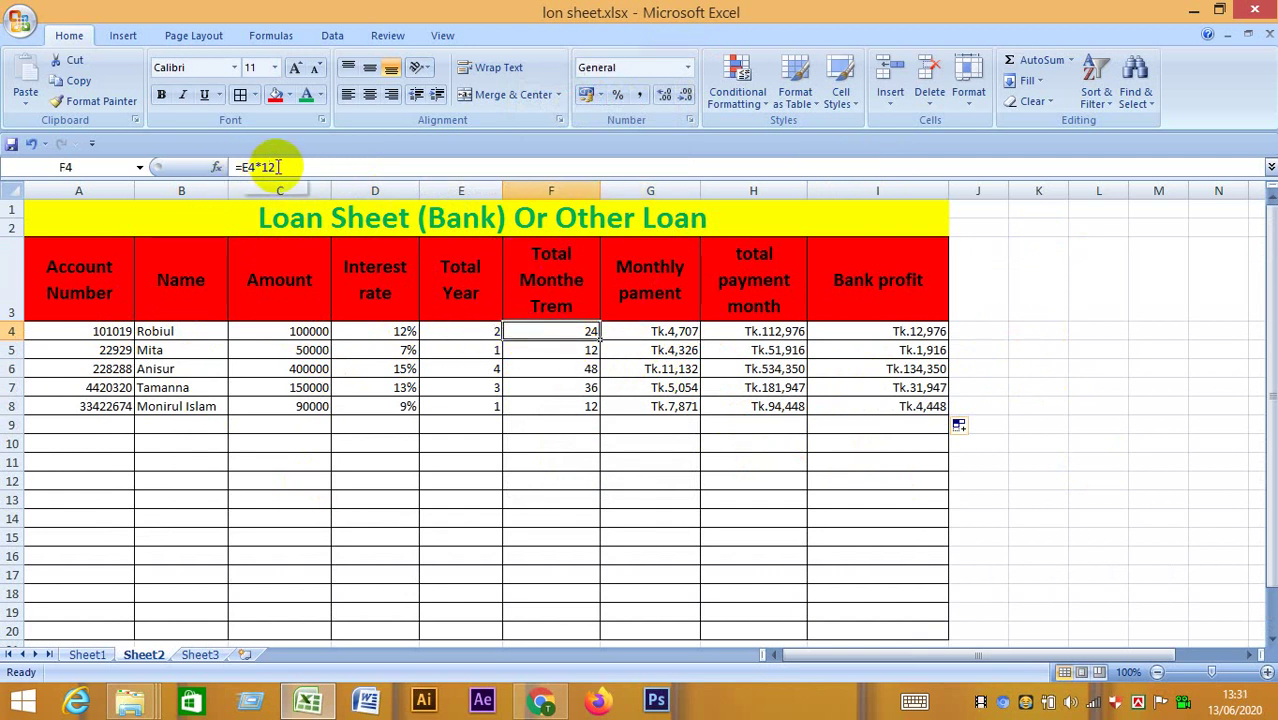
left_click(646, 333)
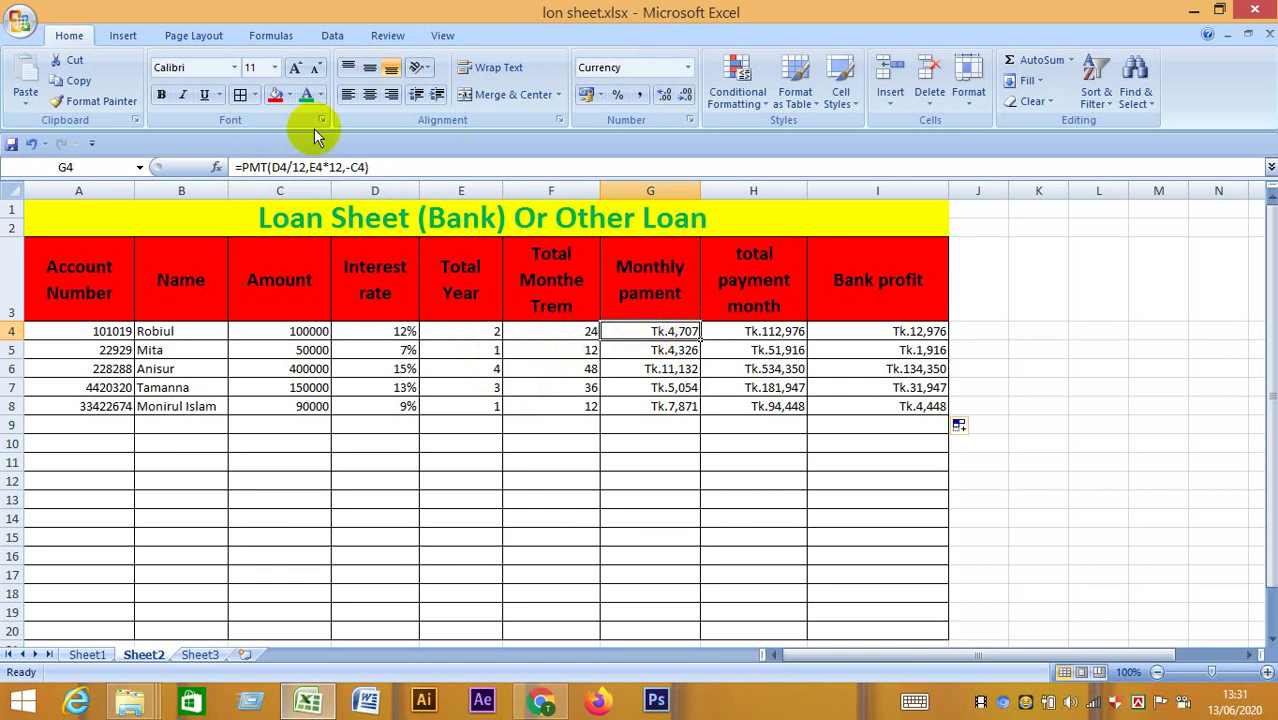
left_click(766, 331)
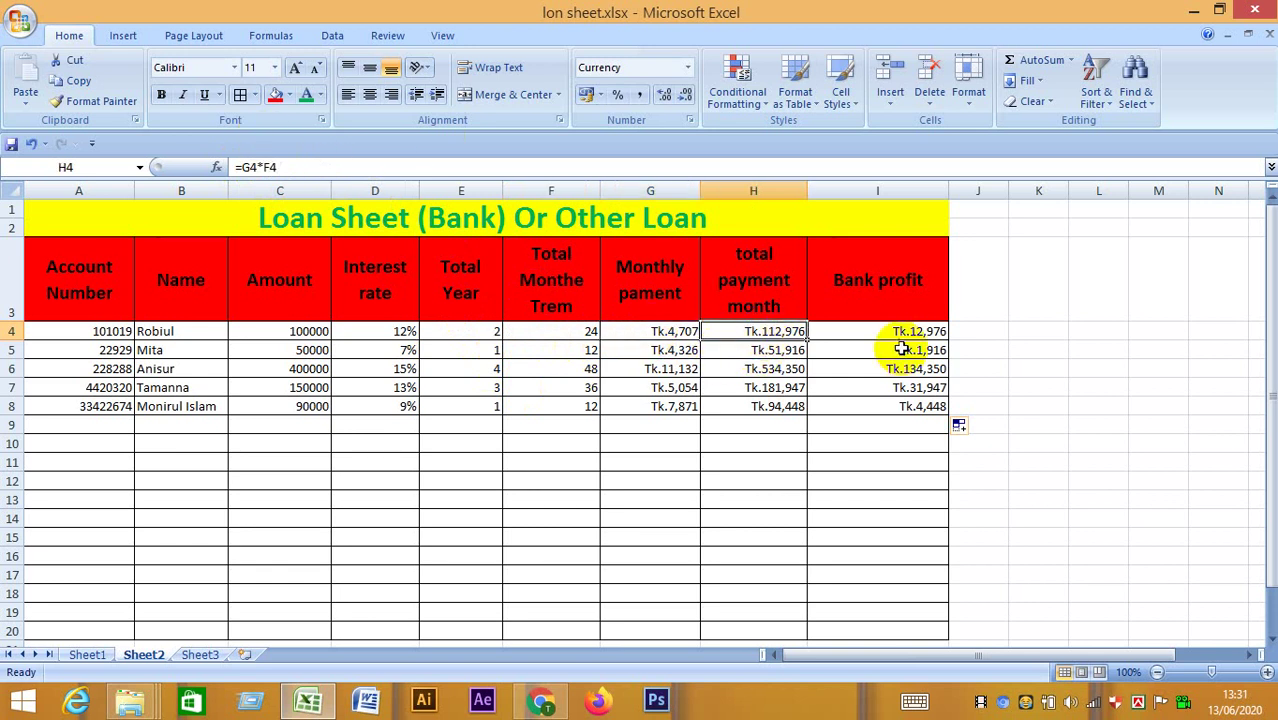
left_click(893, 335)
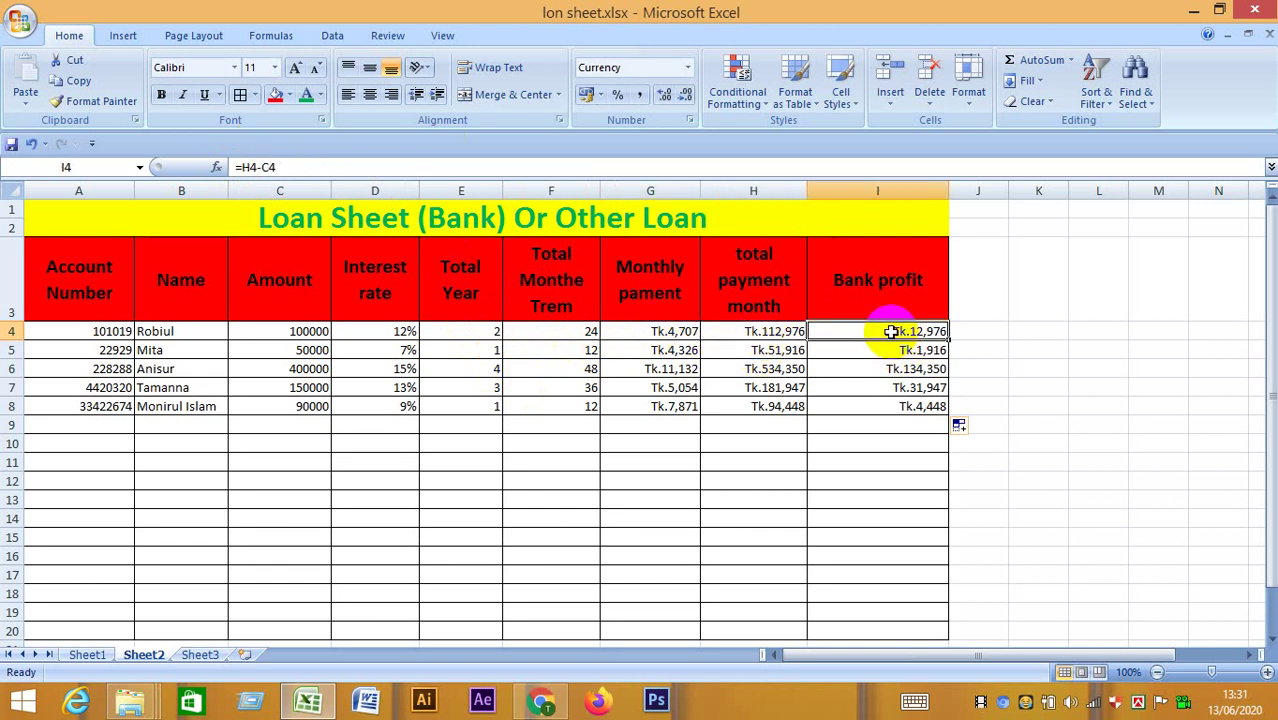
left_click(532, 328)
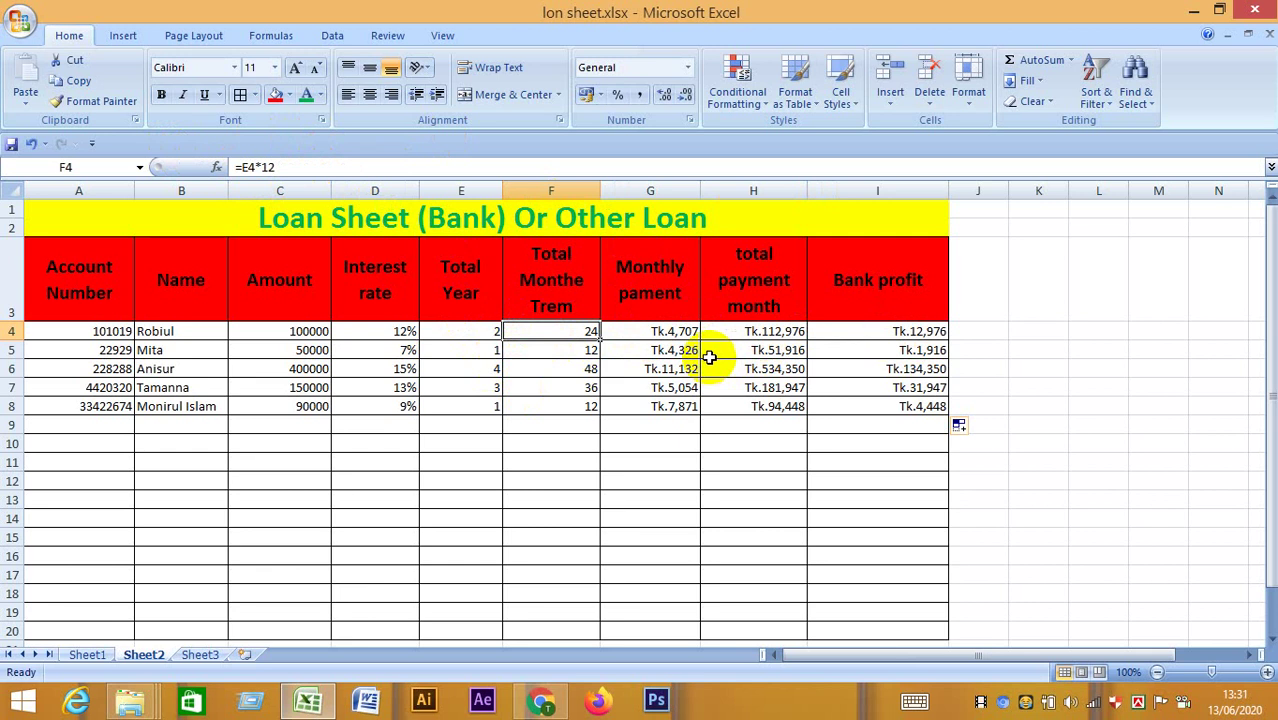